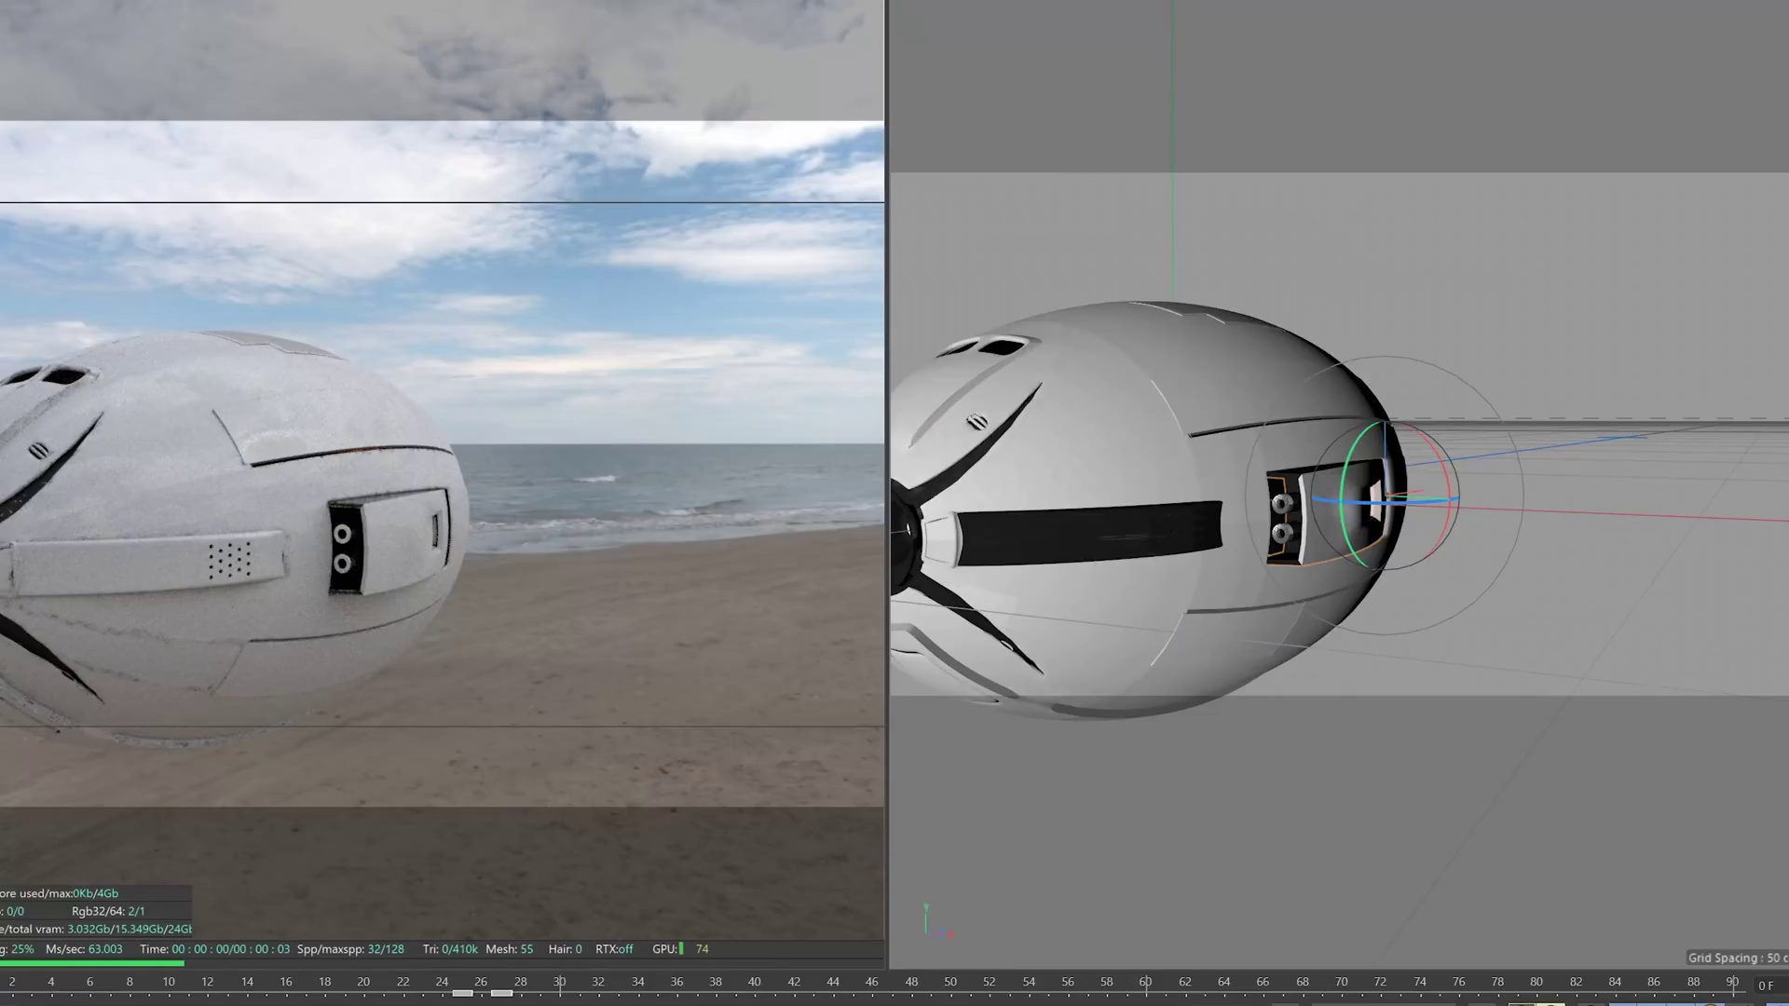
# Examine the side panel of the drone model in the render preview and the viewport.
pyautogui.click(1193, 981)
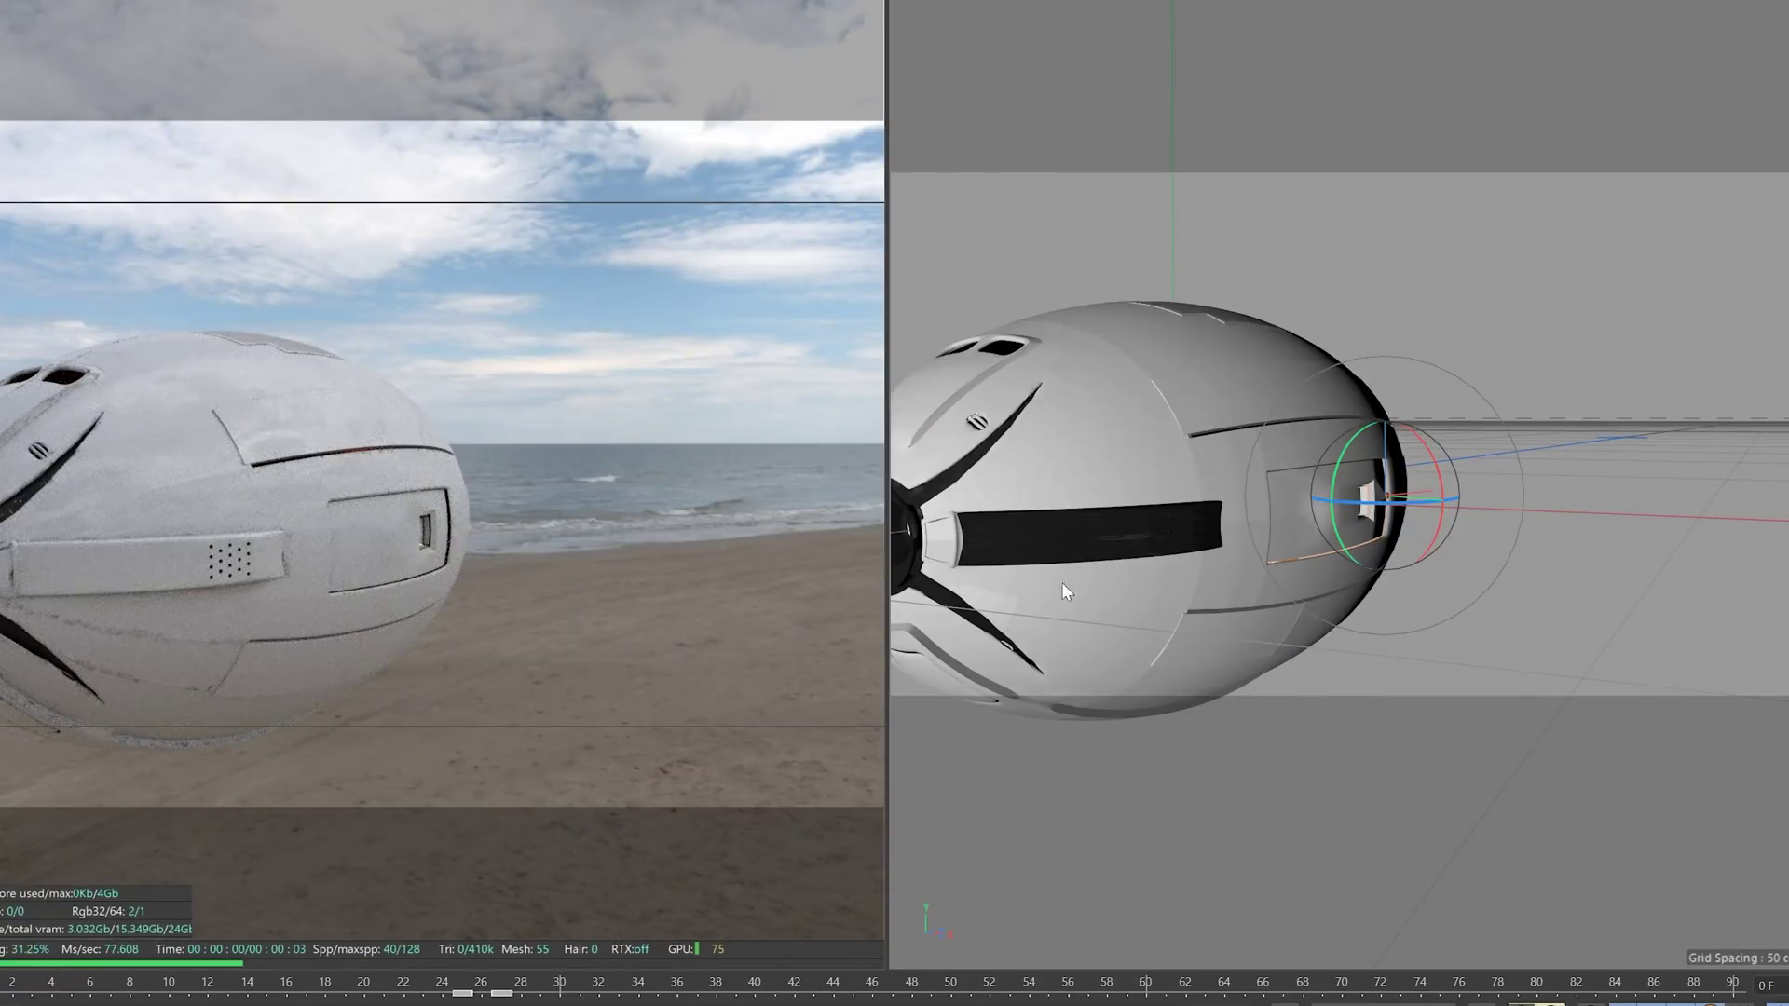
pyautogui.moveTo(997, 611); pyautogui.dragTo(1391, 501)
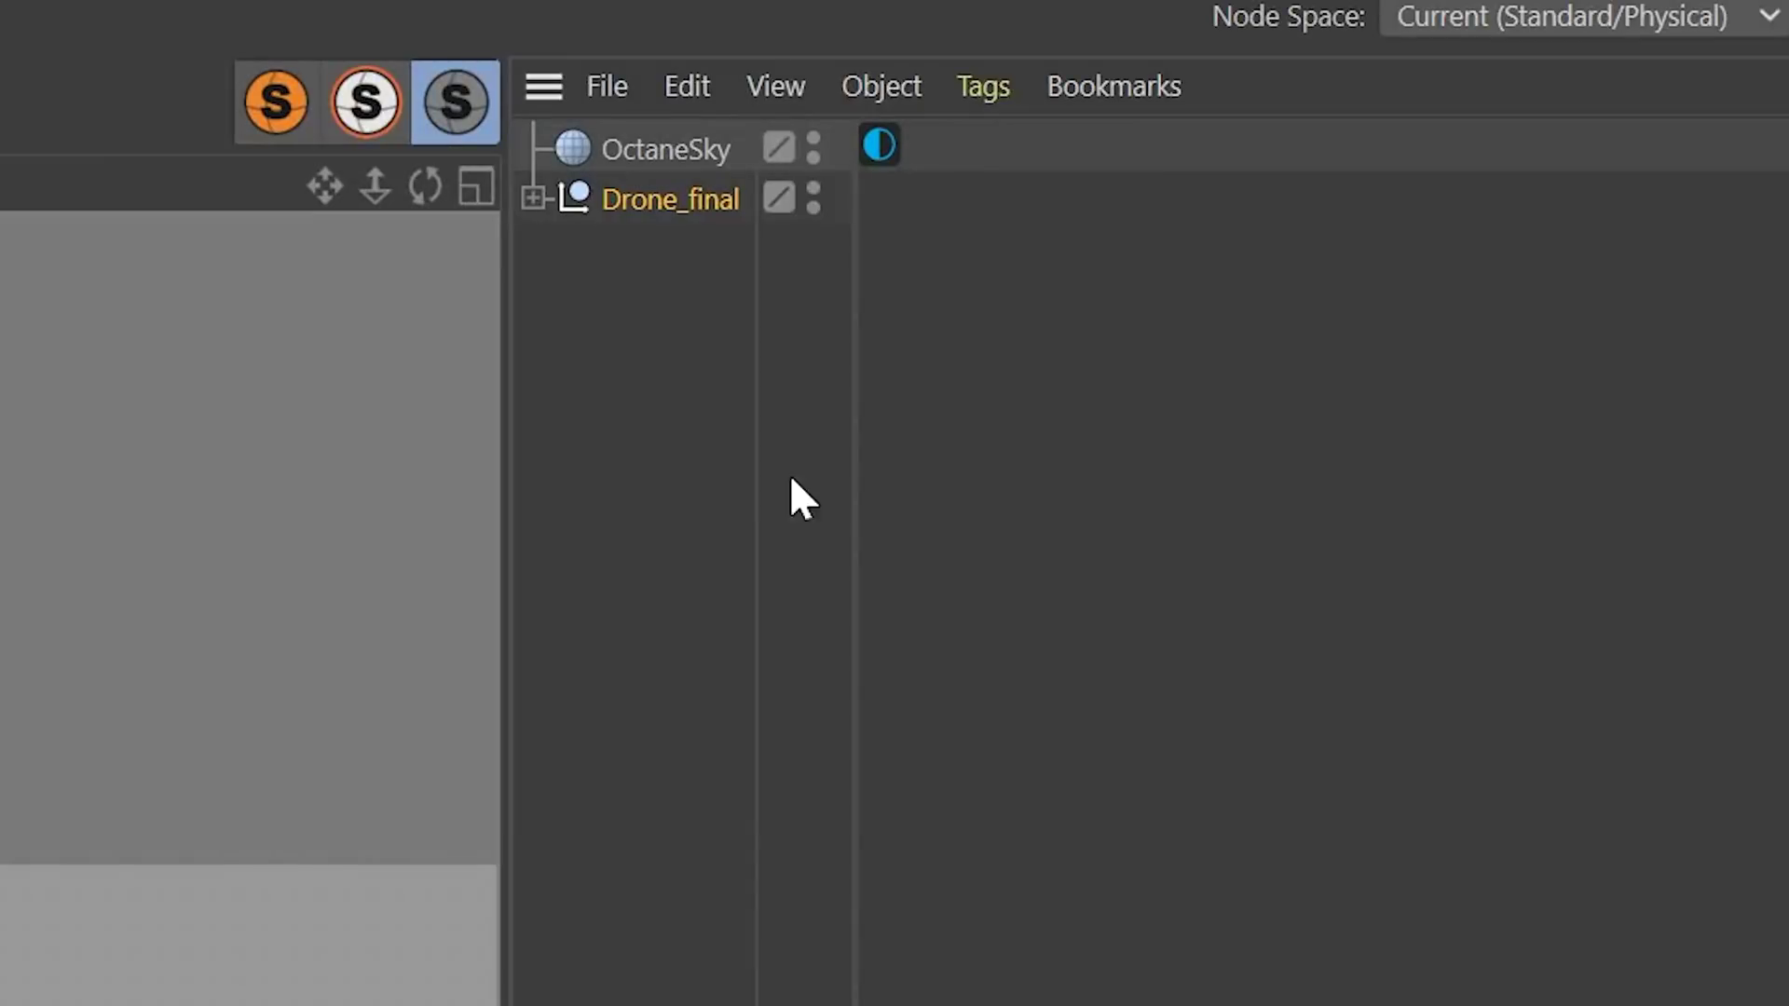
# Add a tag to the Drone_final object and select the Random effector in the scene with the drone cloners.
pyautogui.rightClick(709, 200)
pyautogui.moveTo(1025, 229)
pyautogui.click(1470, 448)
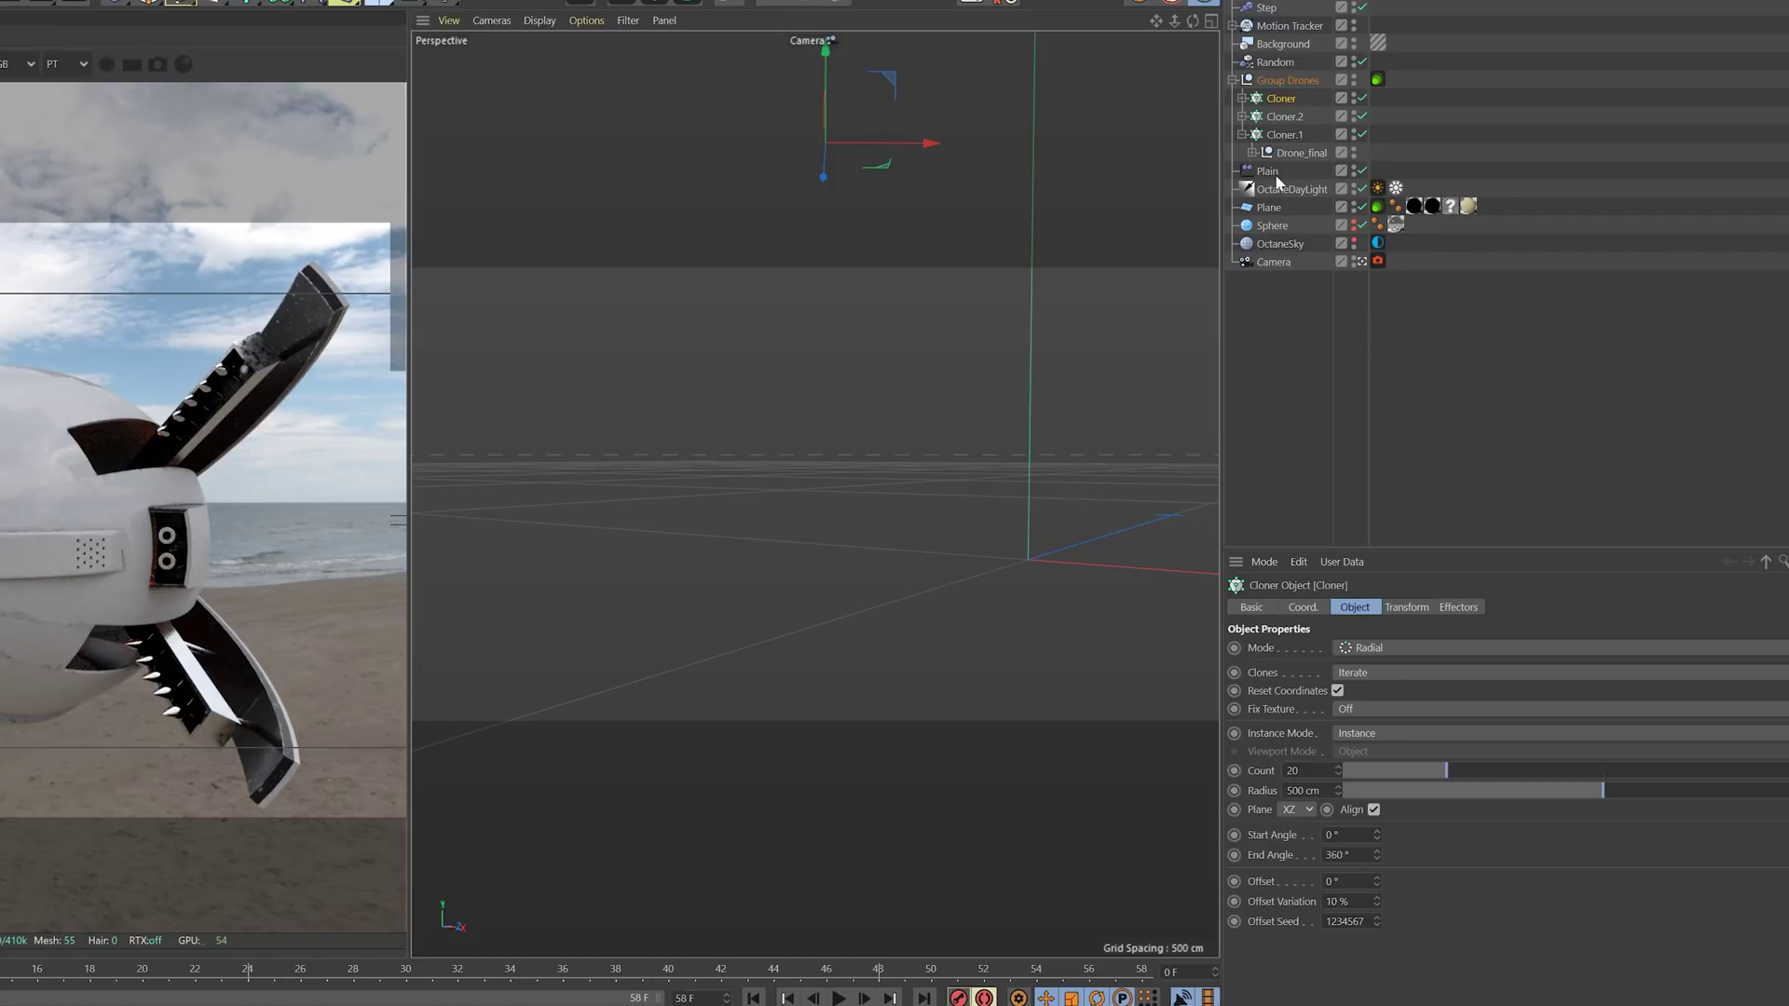
pyautogui.click(1275, 62)
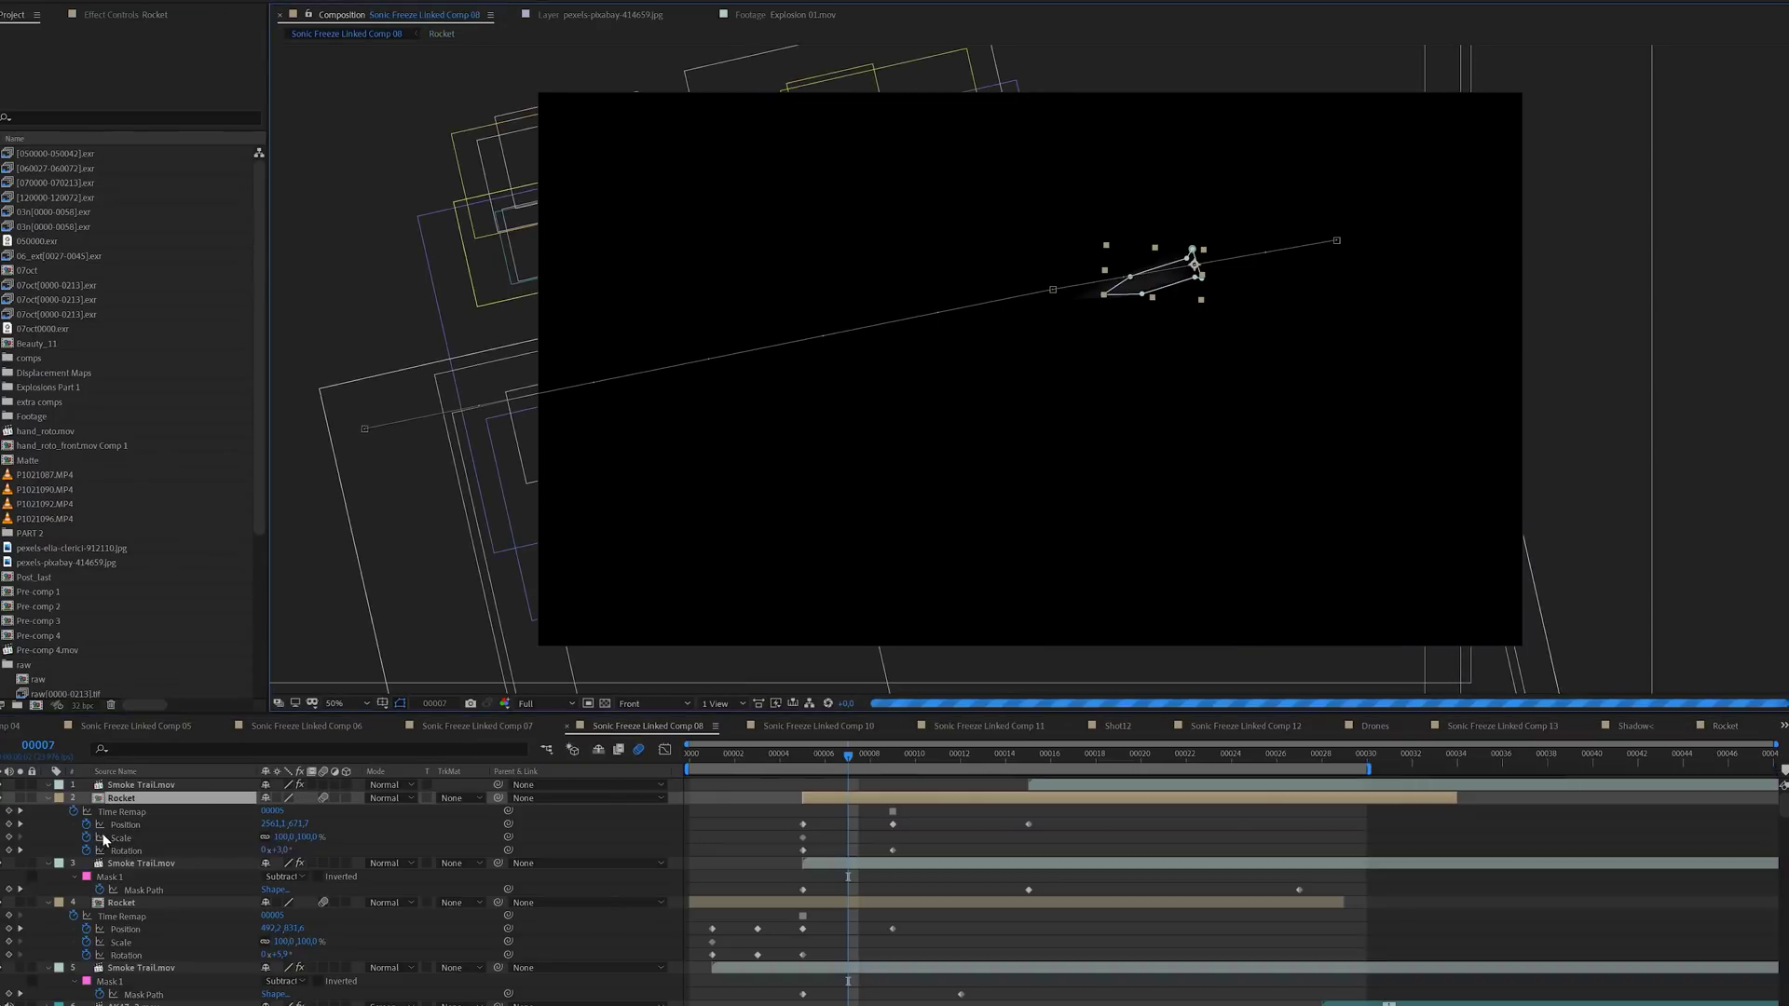
# Inspect the Rocket and Smoke Trail.mov layers of Sonic Freeze Linked Comp 08 in After Effects, stepping to frame 2.
pyautogui.scroll(-10, 98, 853)
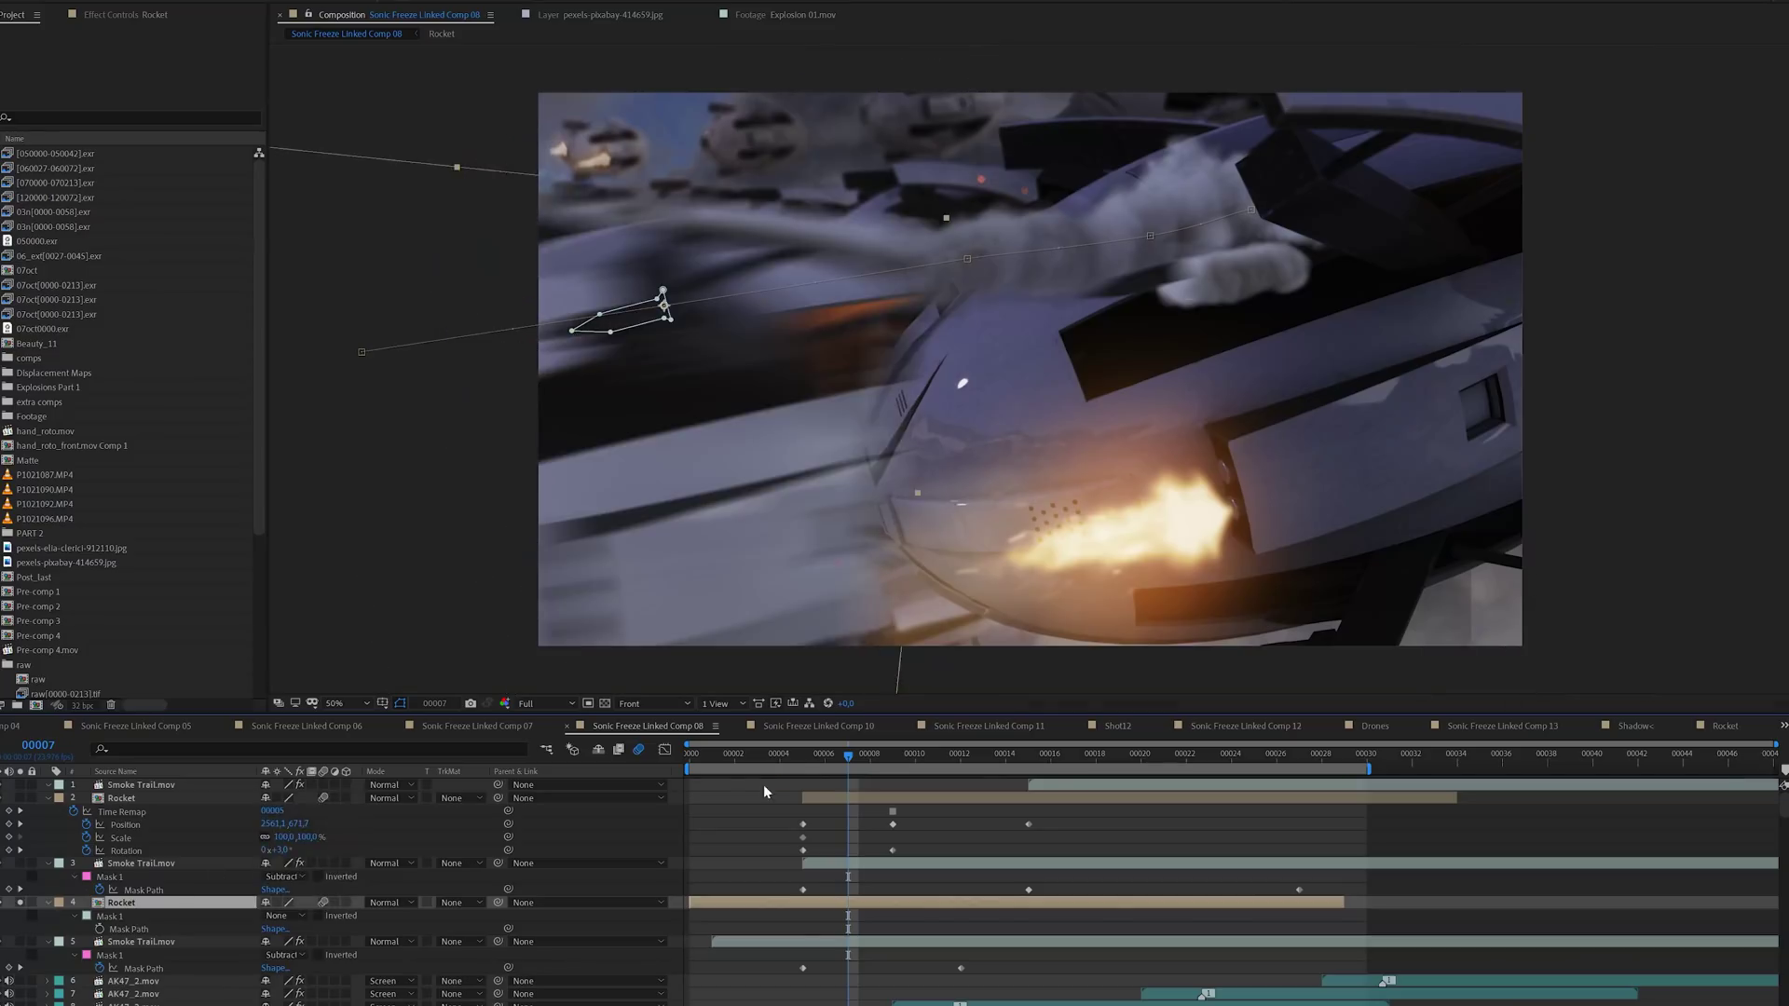
pyautogui.click(287, 918)
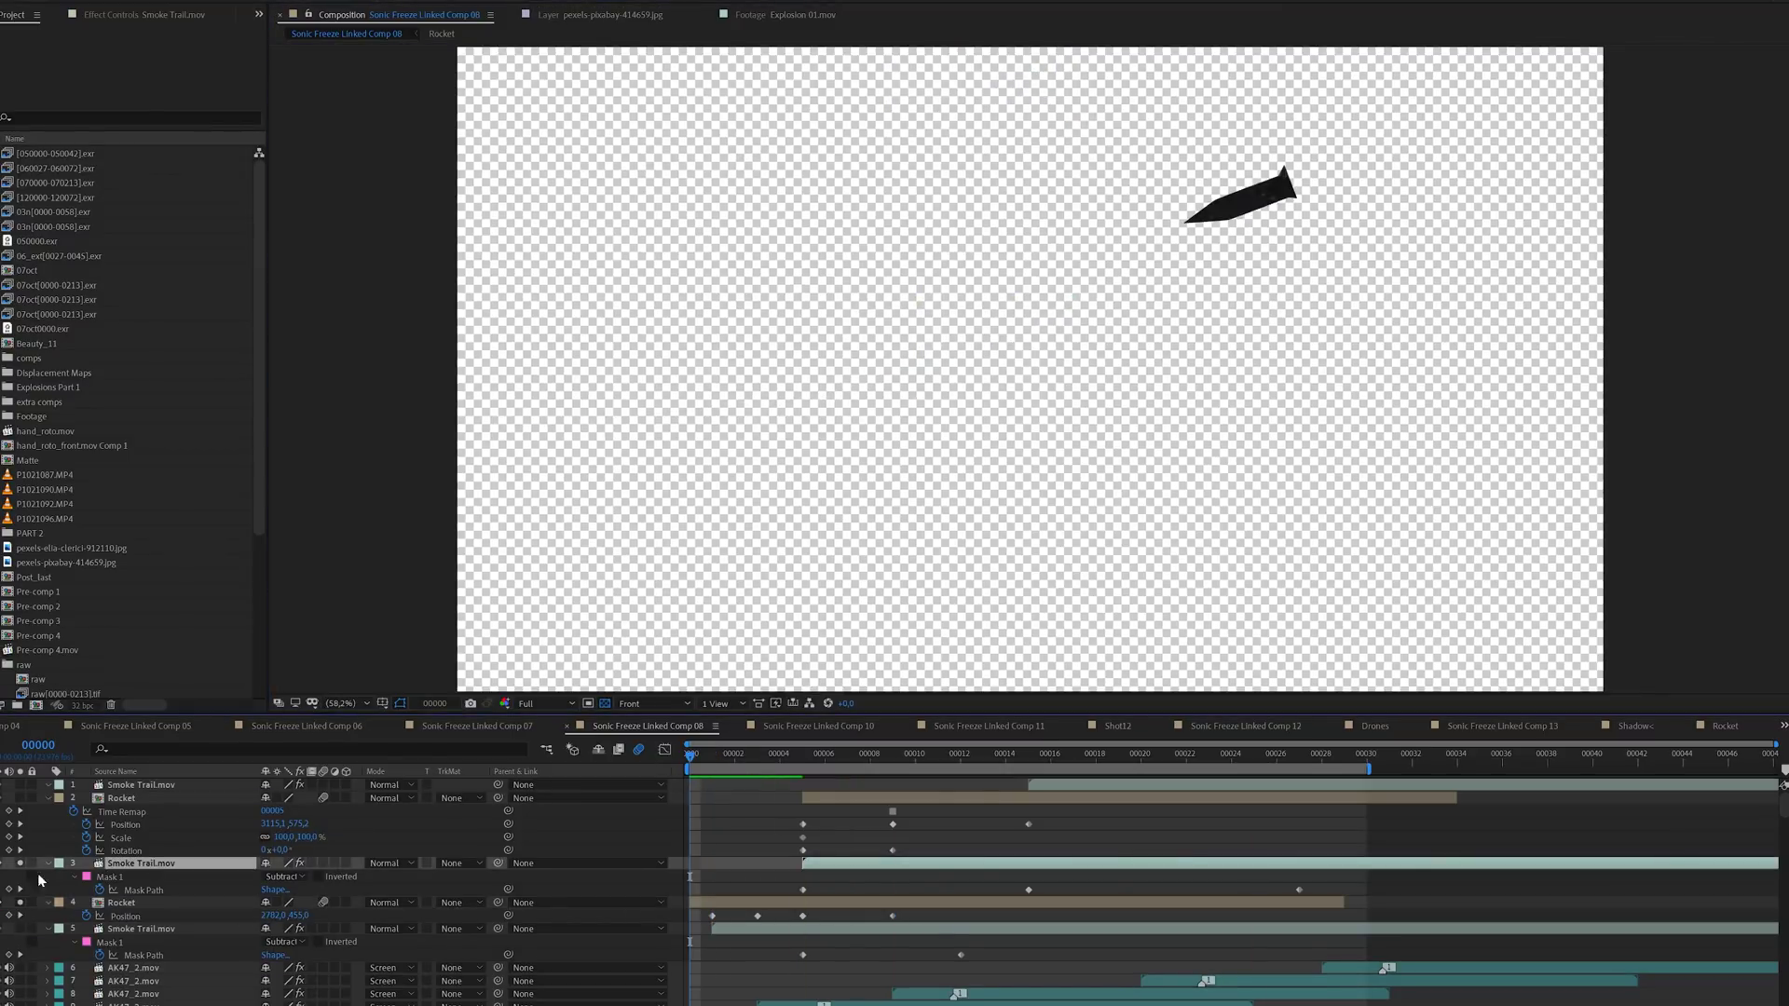
pyautogui.moveTo(690, 755); pyautogui.dragTo(735, 755)
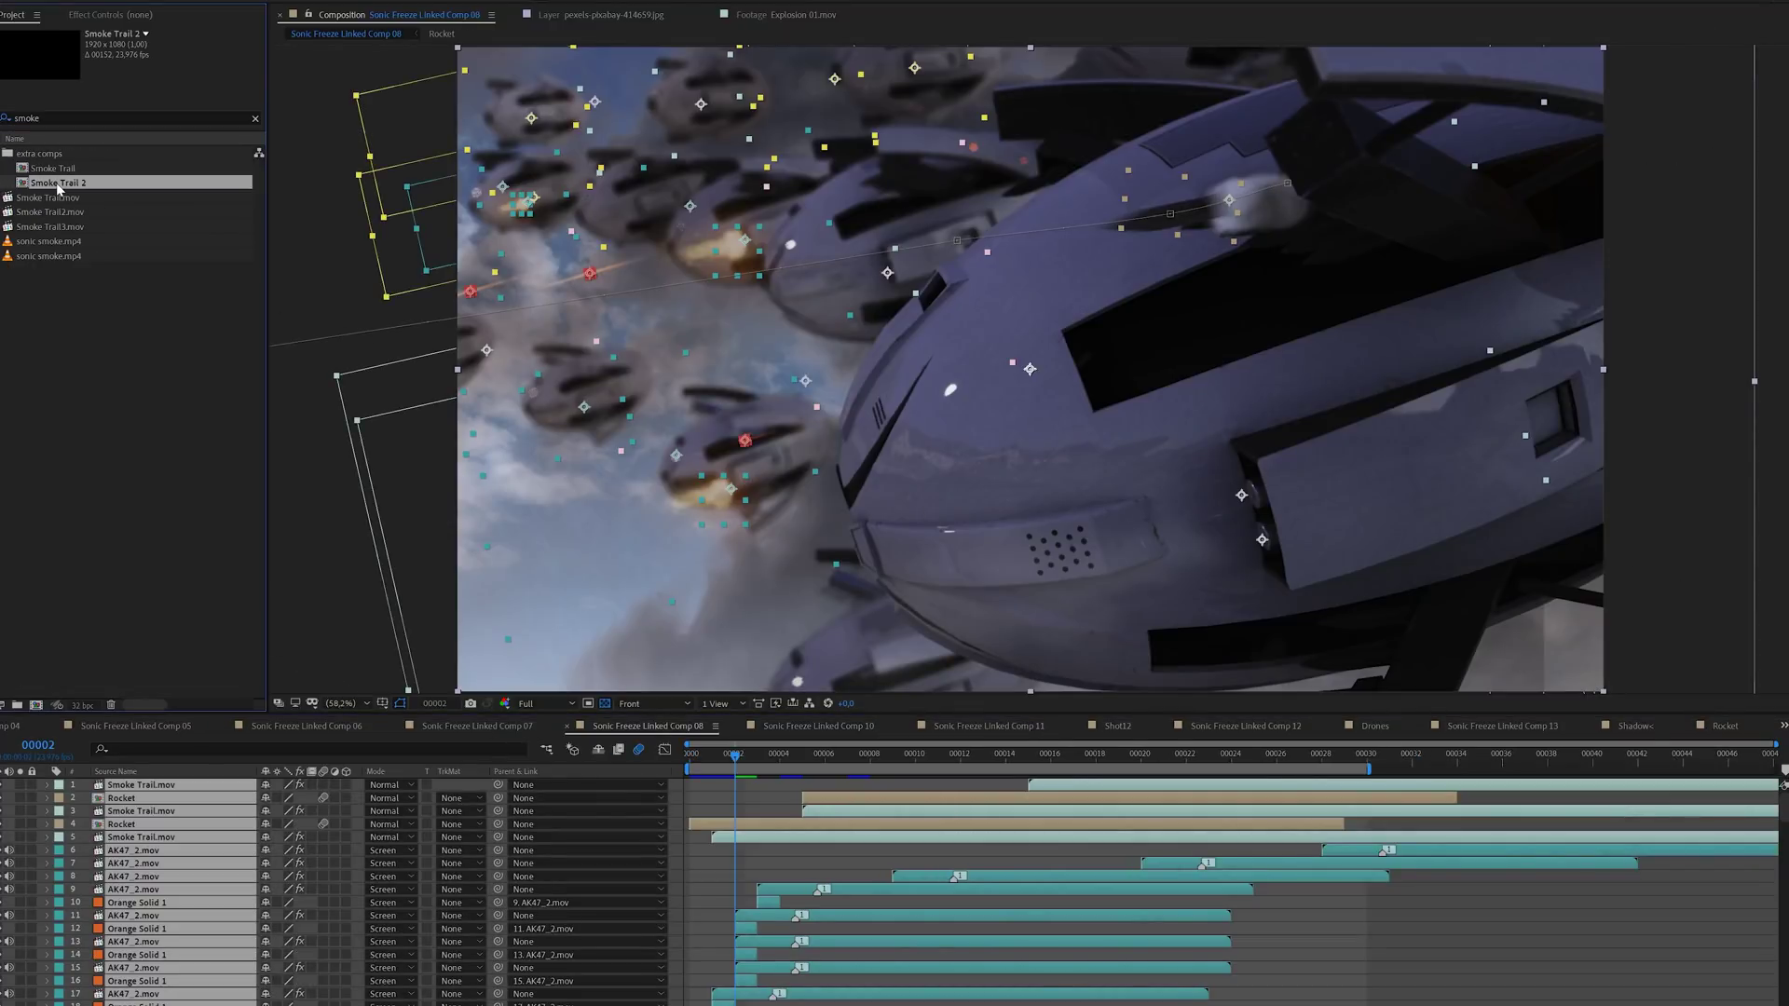
# Open the Smoke Trail 2 composition from the project and move along its timeline.
pyautogui.doubleClick(58, 184)
pyautogui.click(730, 755)
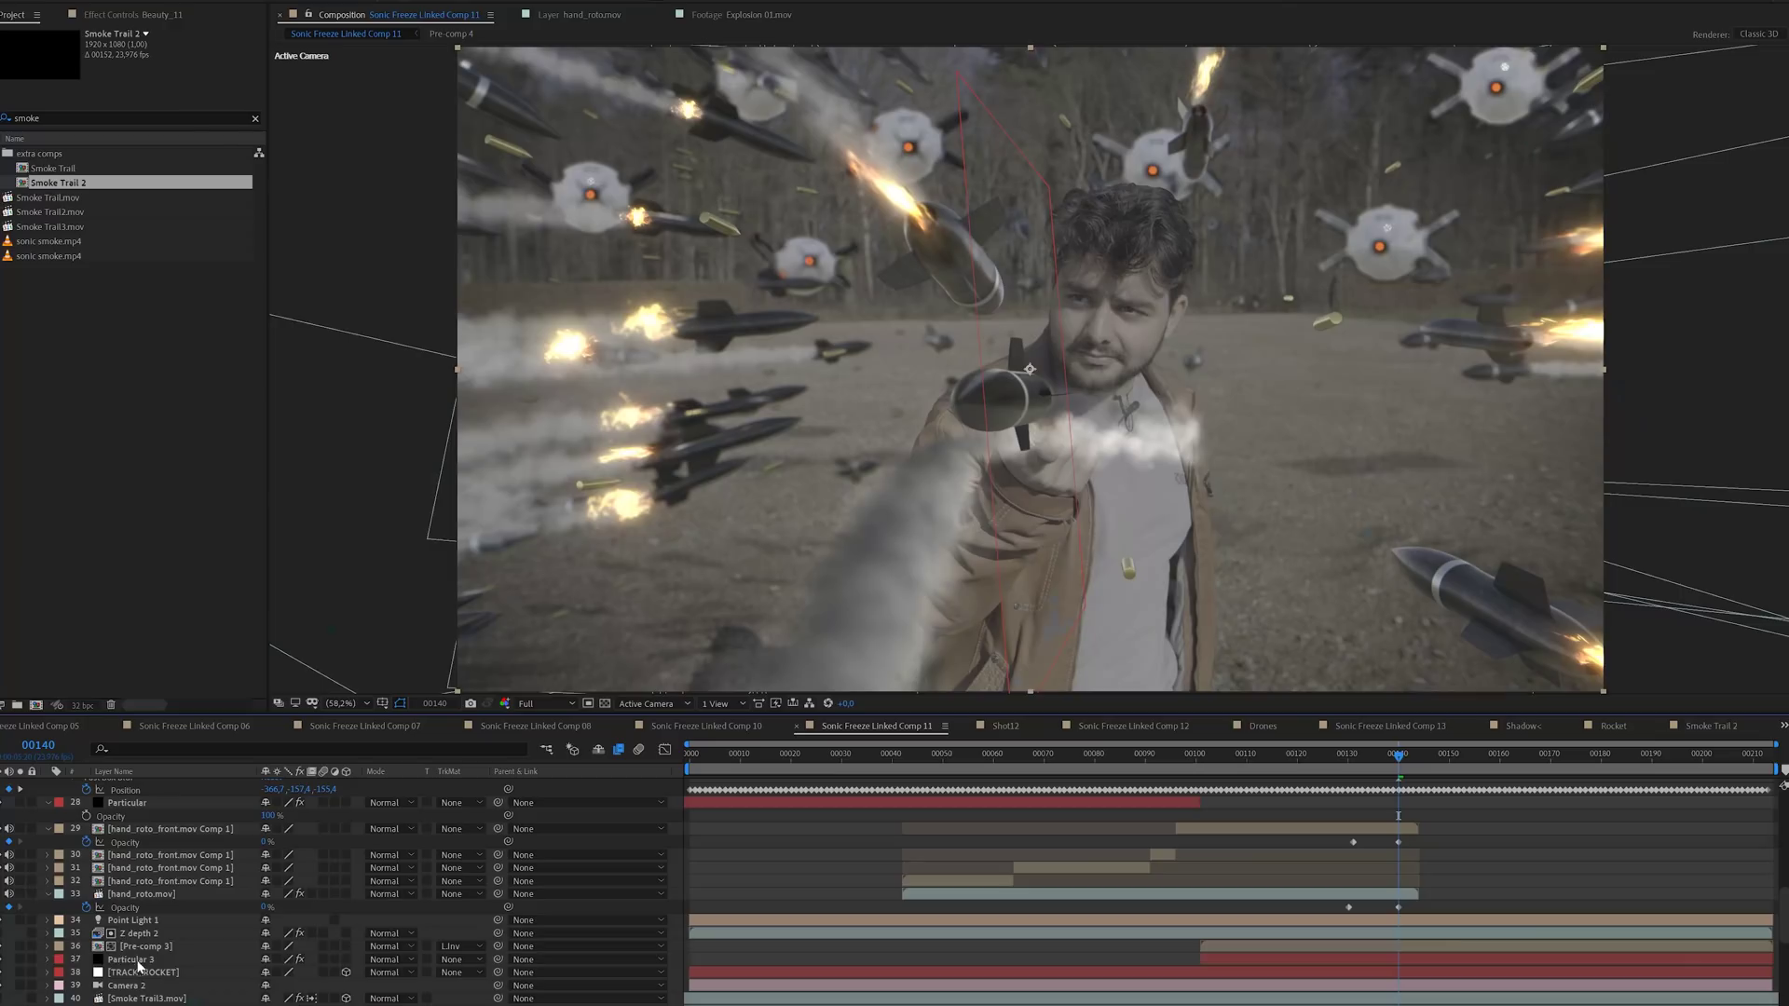
# Check the TRACK_ROCKET null and the Particular 3 position expression in Sonic Freeze Linked Comp 11, previewing the smoke from frame 101.
pyautogui.click(140, 971)
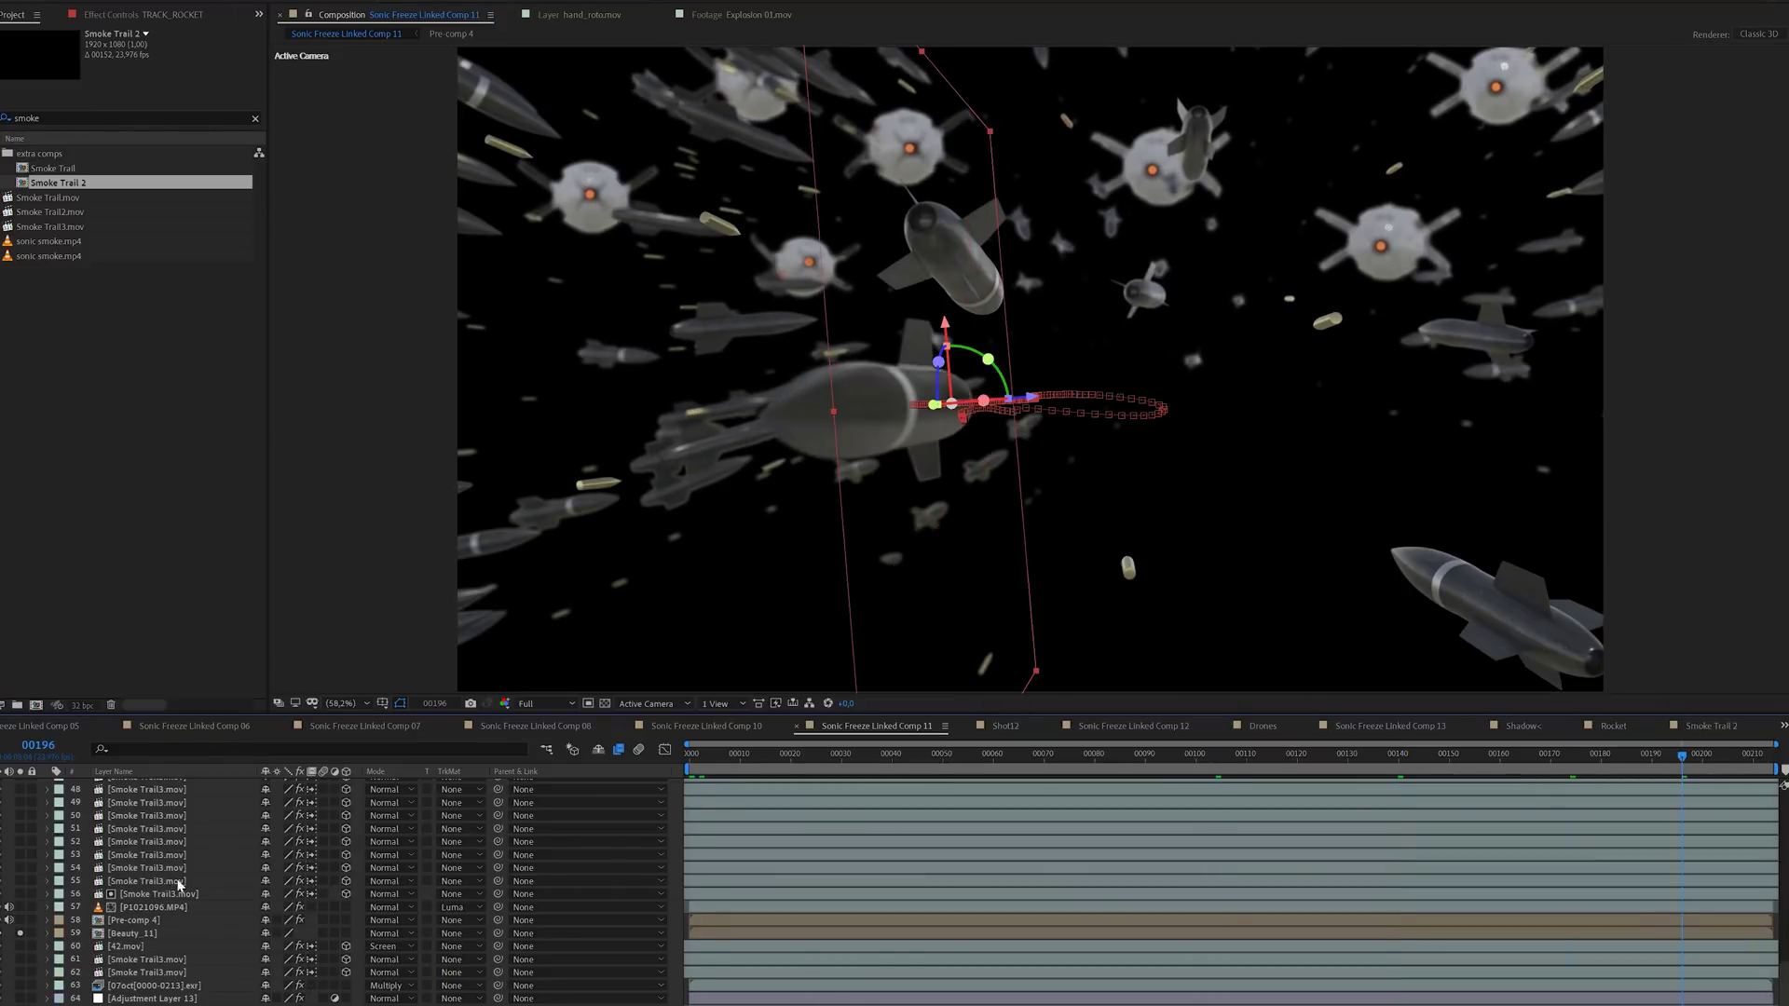
pyautogui.scroll(5, 179, 886)
pyautogui.click(131, 881)
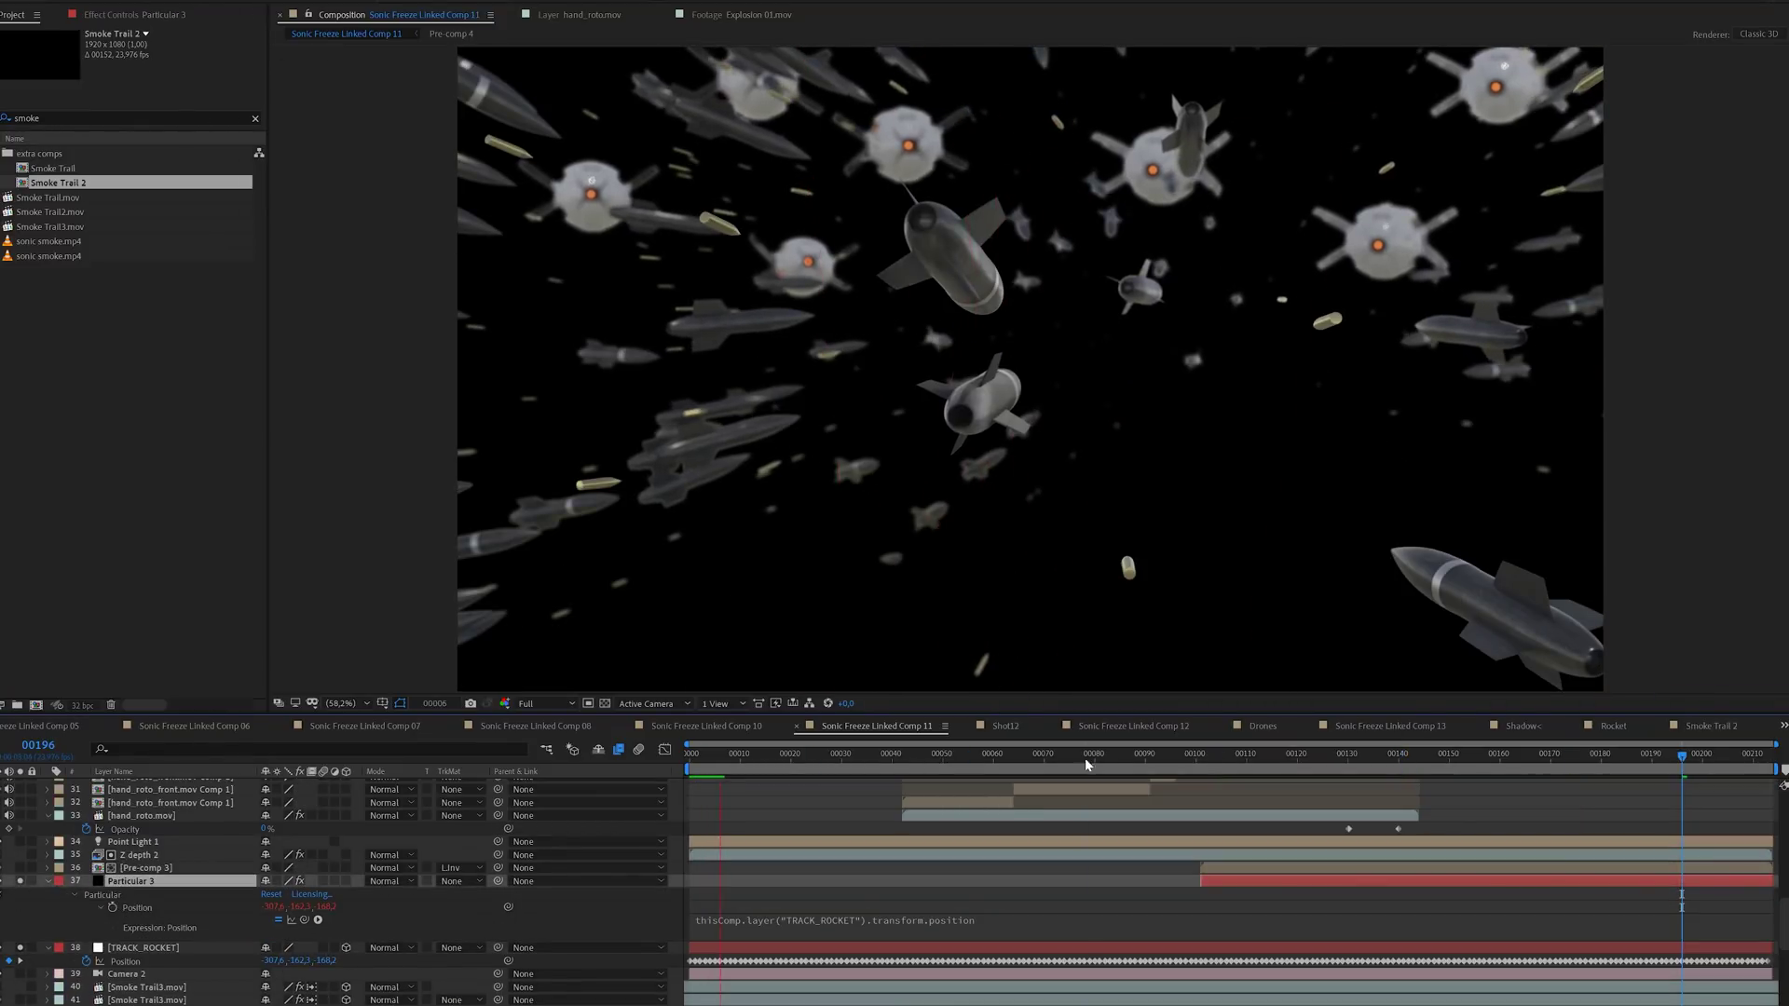
pyautogui.moveTo(1086, 765); pyautogui.dragTo(1202, 758)
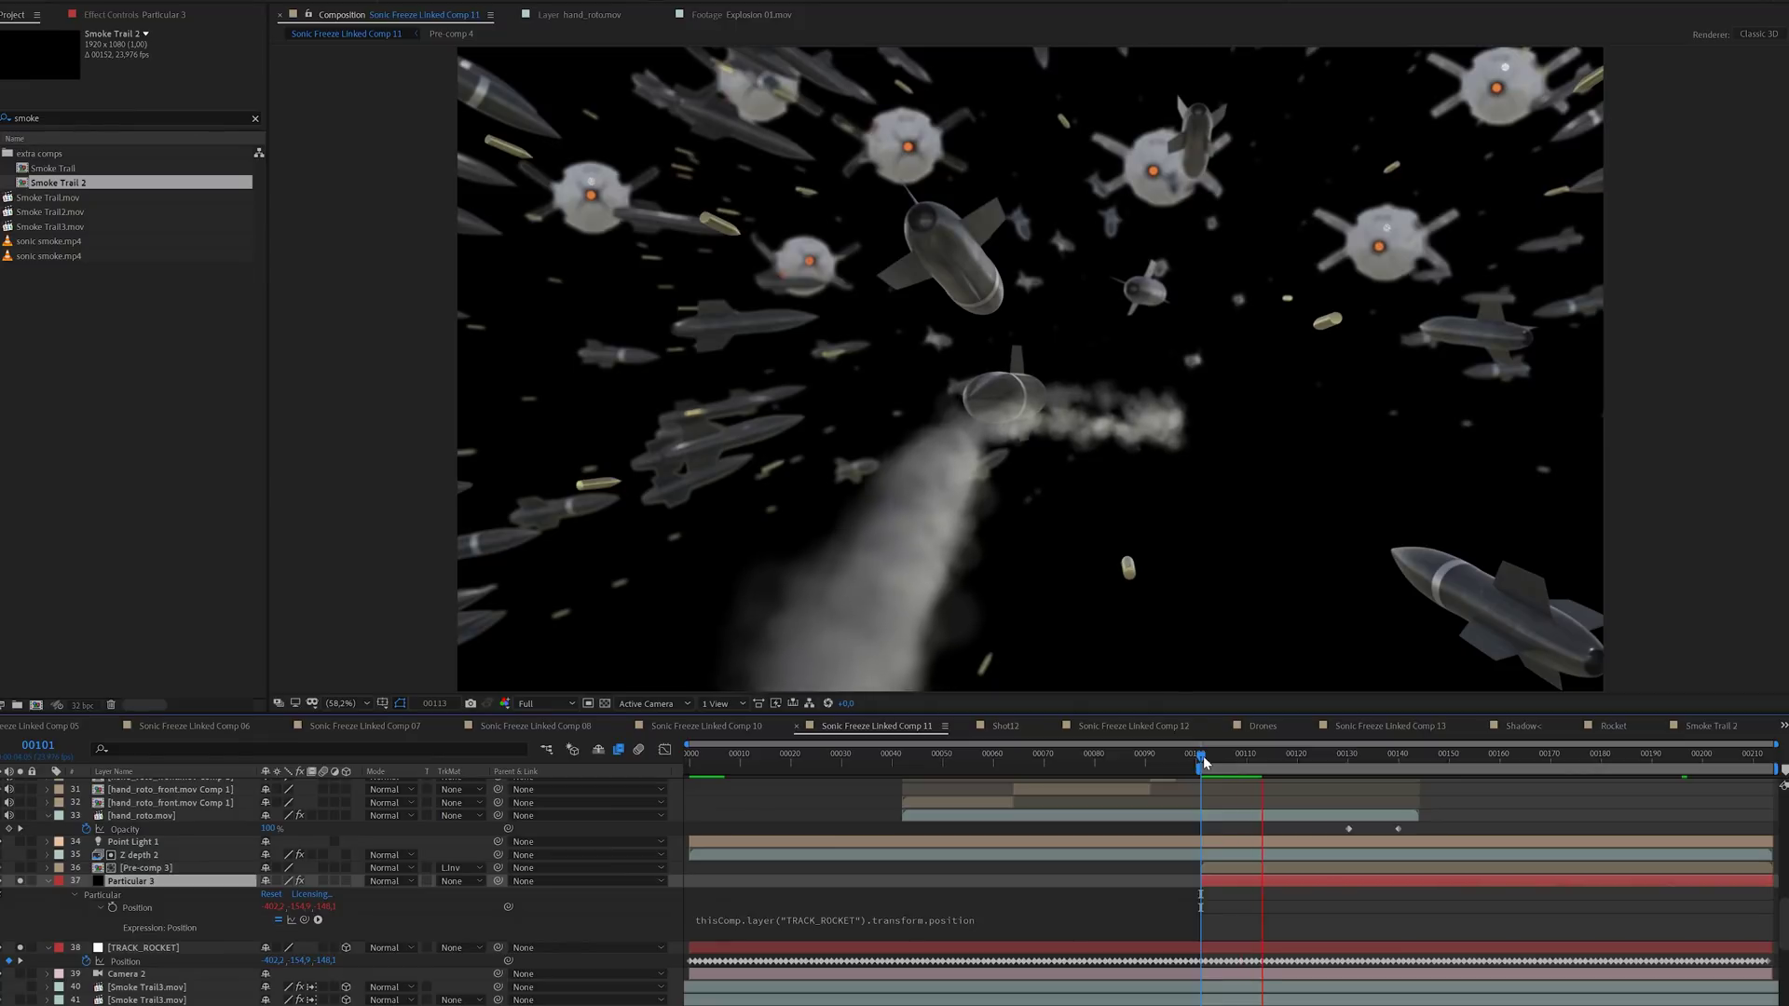
pyautogui.press('space')
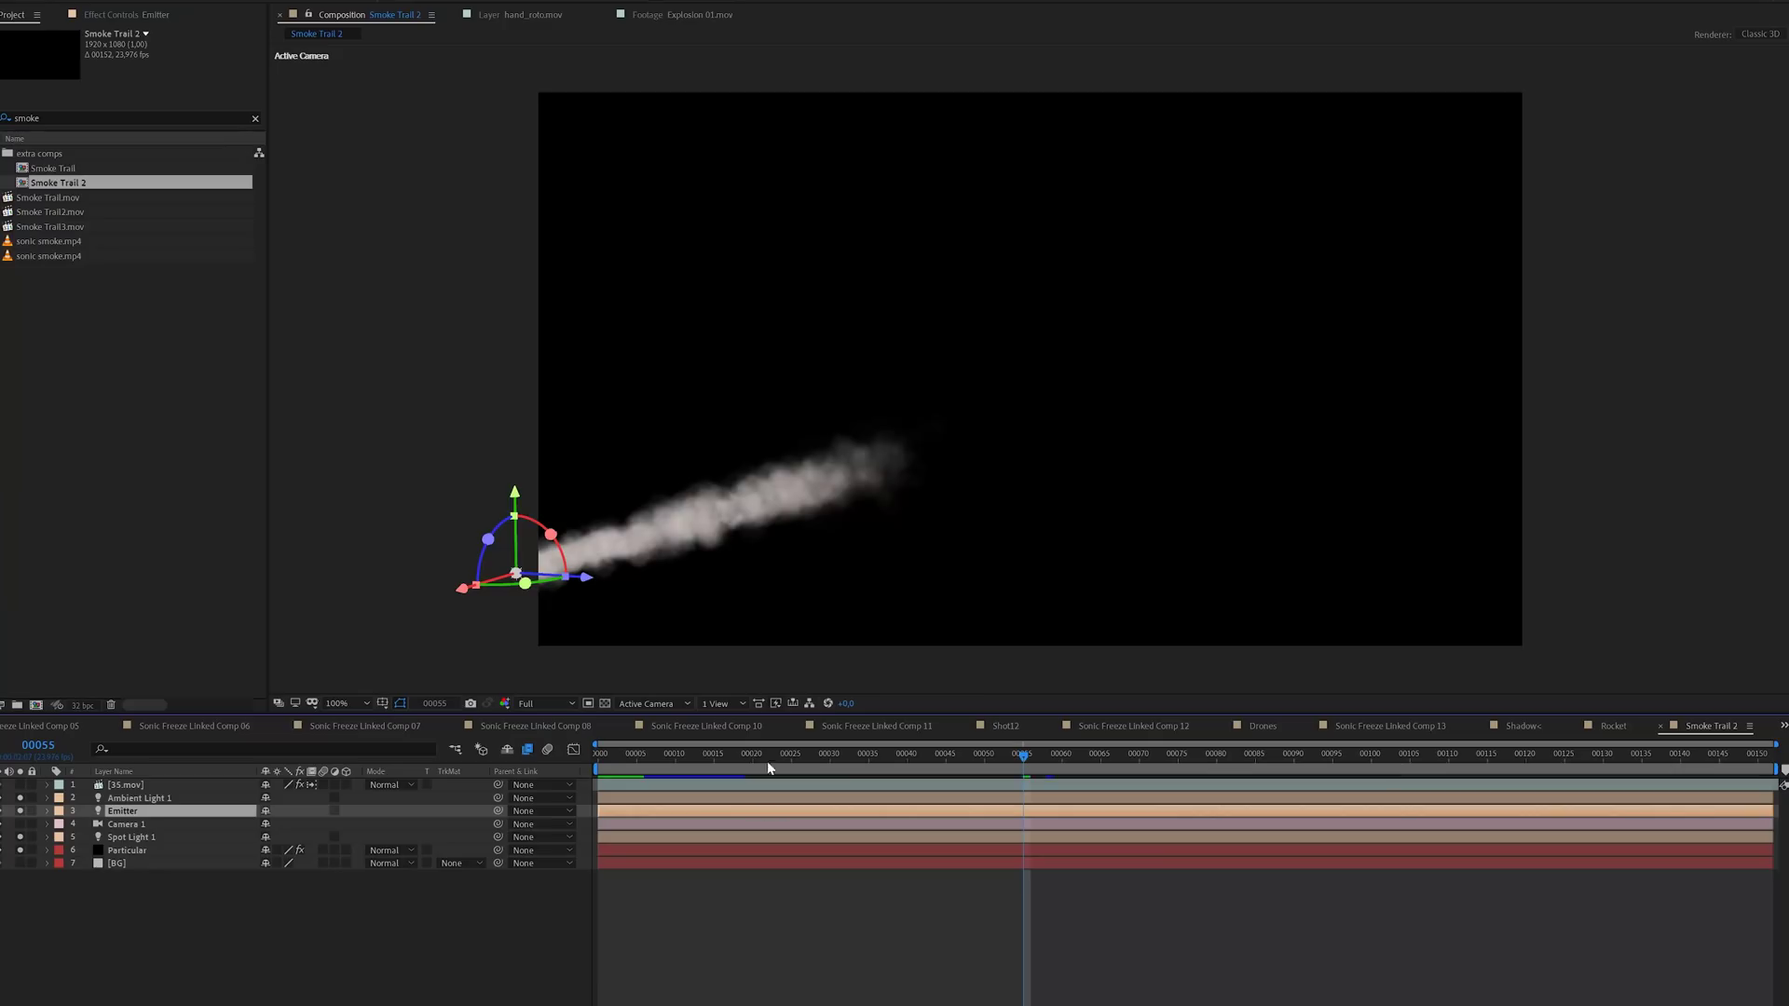
# Preview the smoke animation in the Smoke Trail 2 composition and inspect its Particular layer.
pyautogui.press('space')
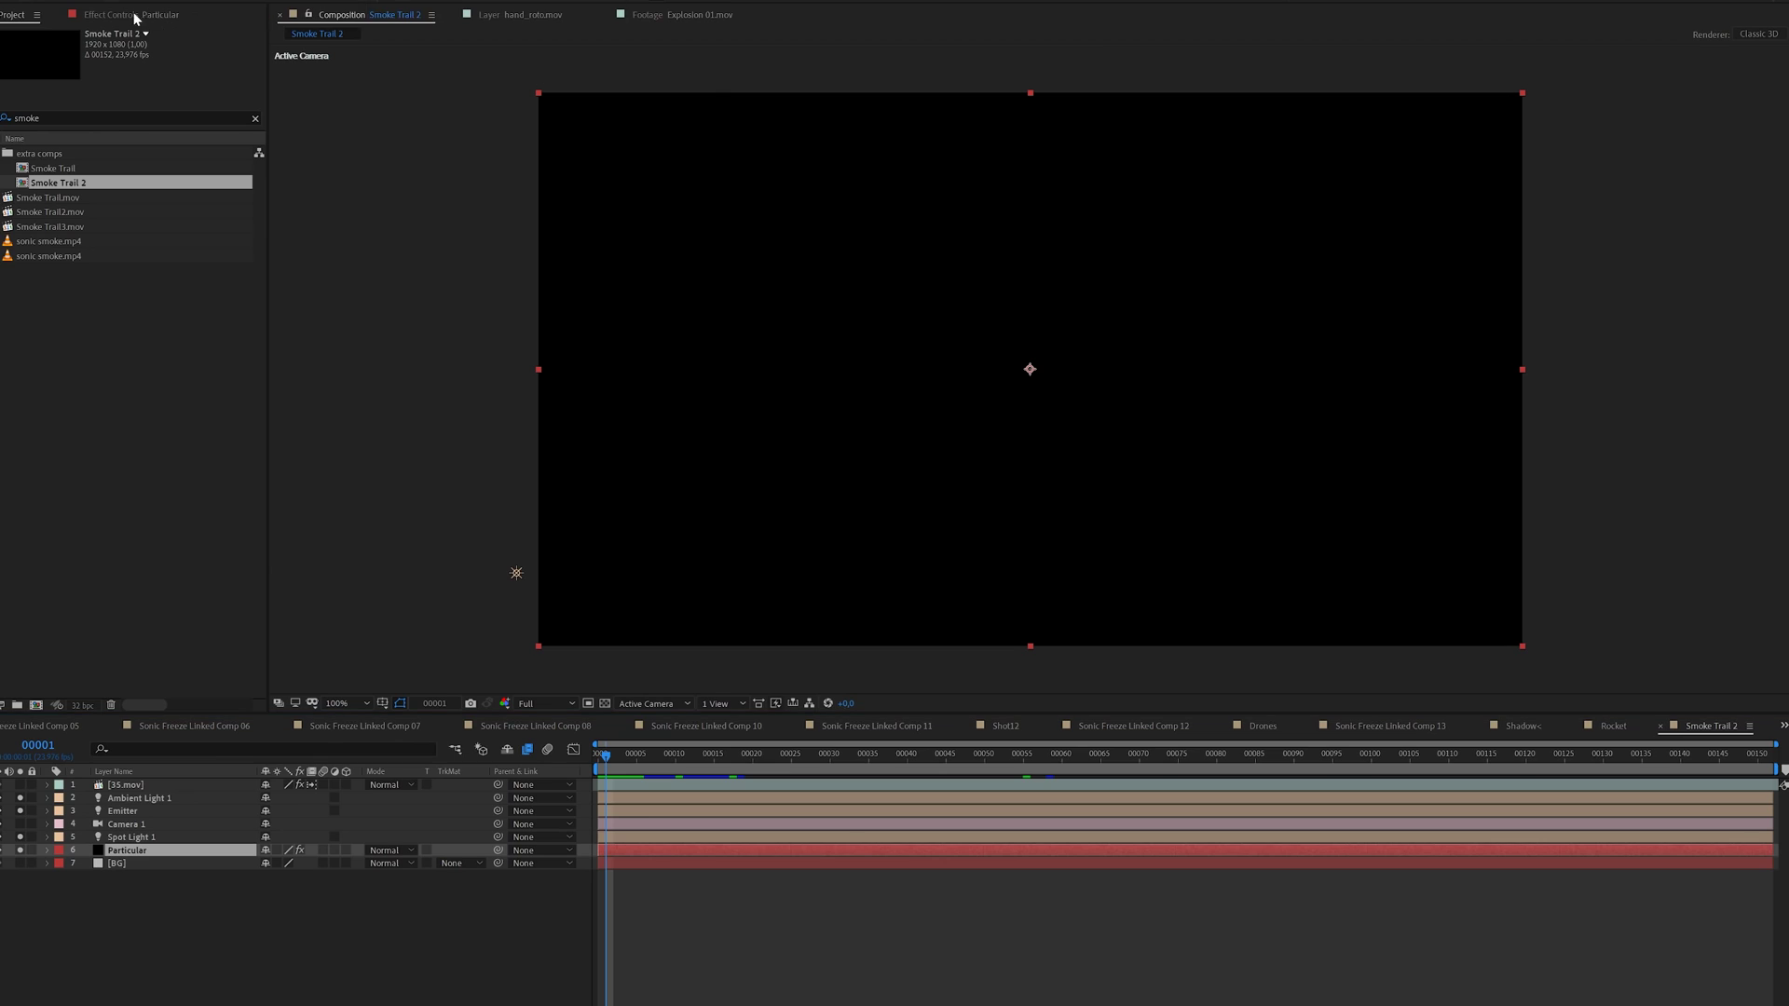
pyautogui.press('space')
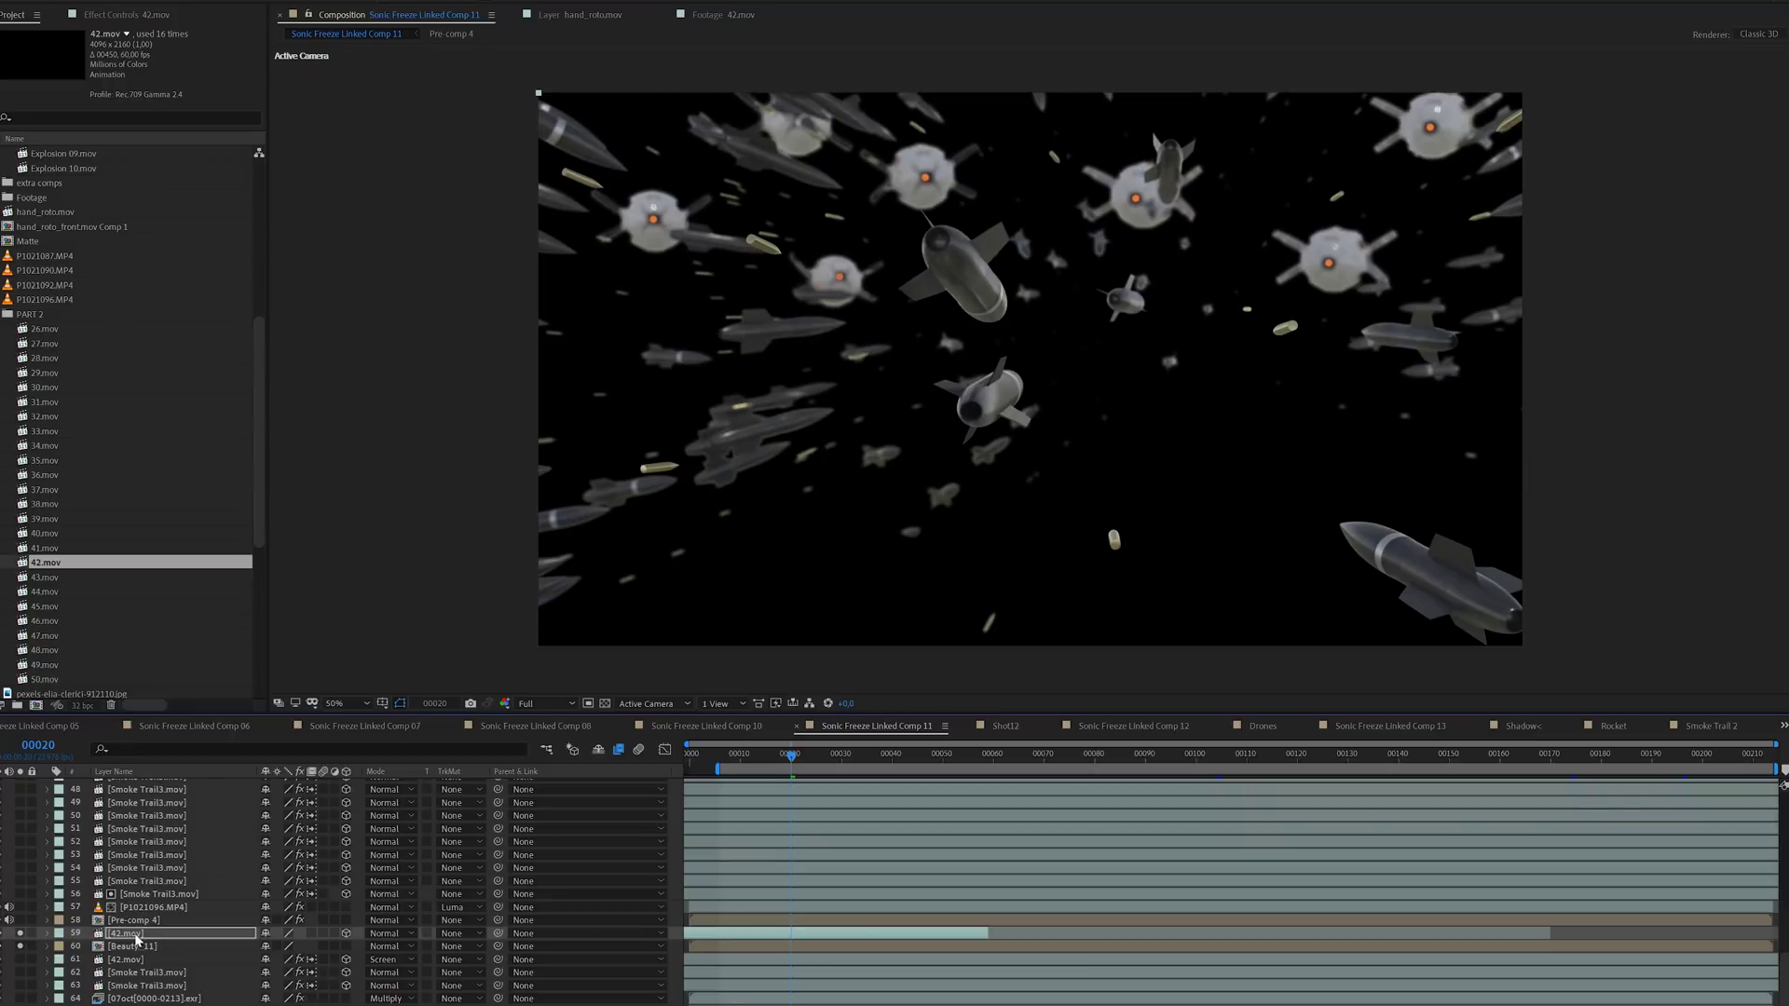
# Blend the 42.mov flame layer in Screen mode at the rocket's tail and apply the Perfect Glow MAIN and Glow Extension effects to it.
pyautogui.scroll(8, 410, 856)
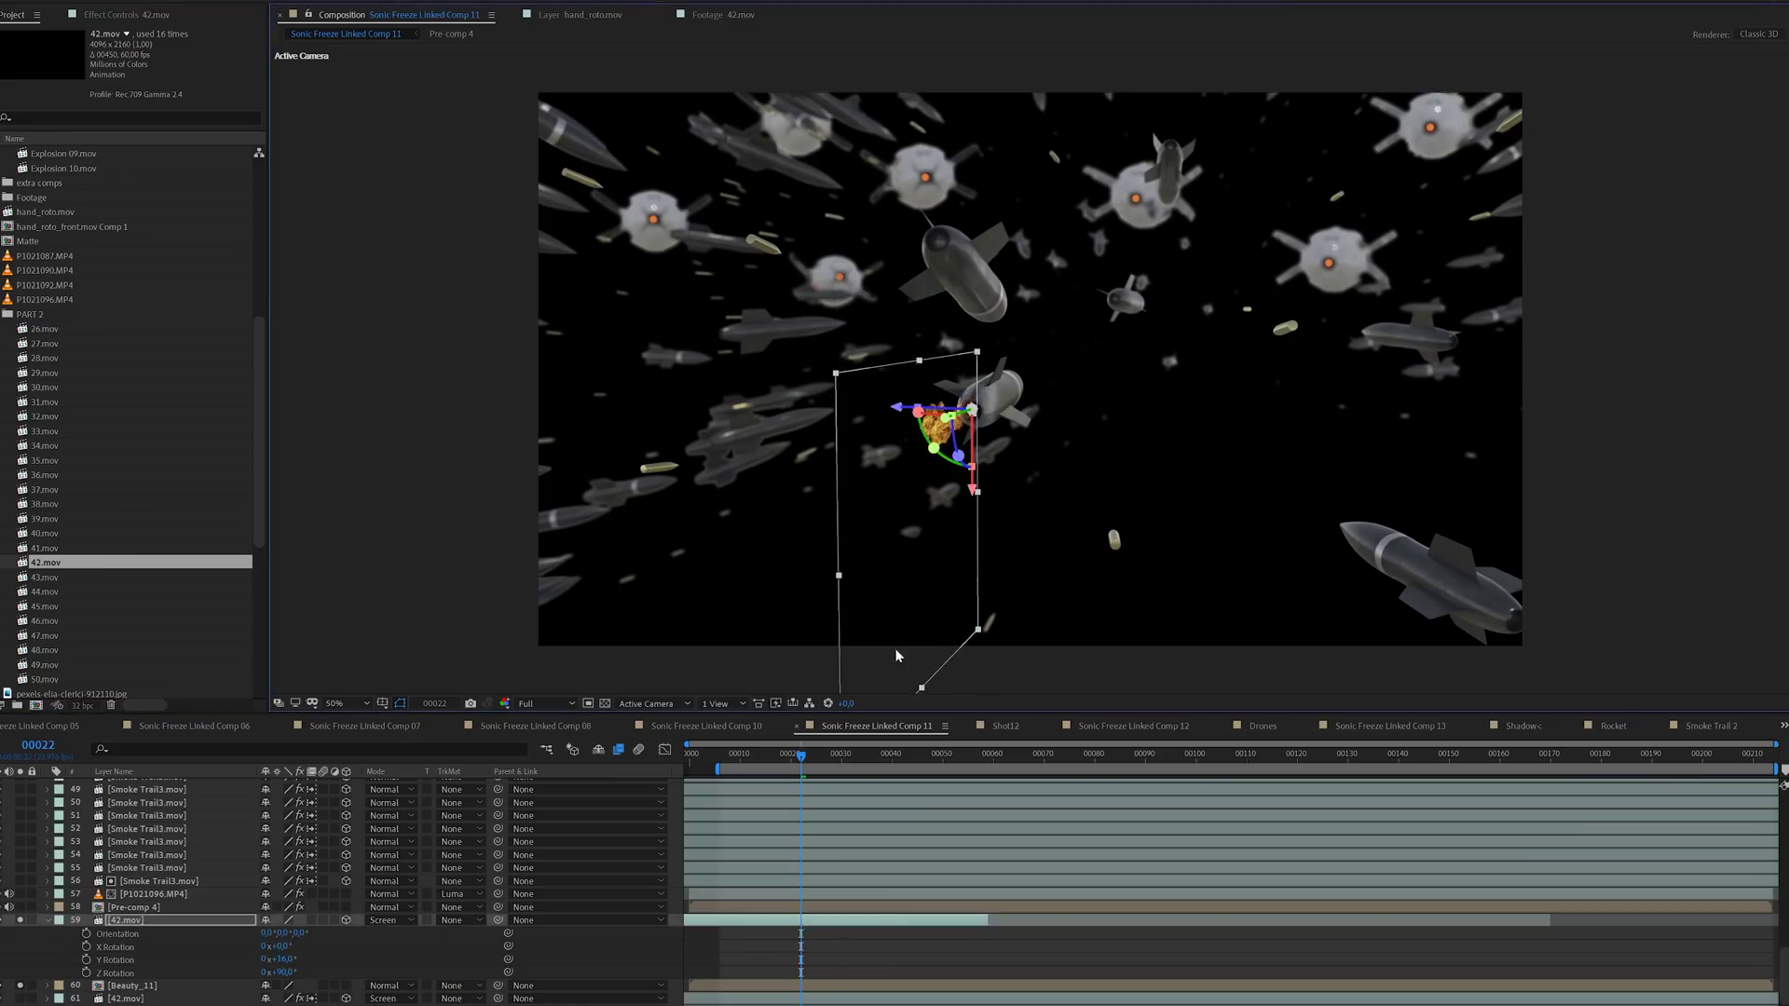
pyautogui.click(793, 944)
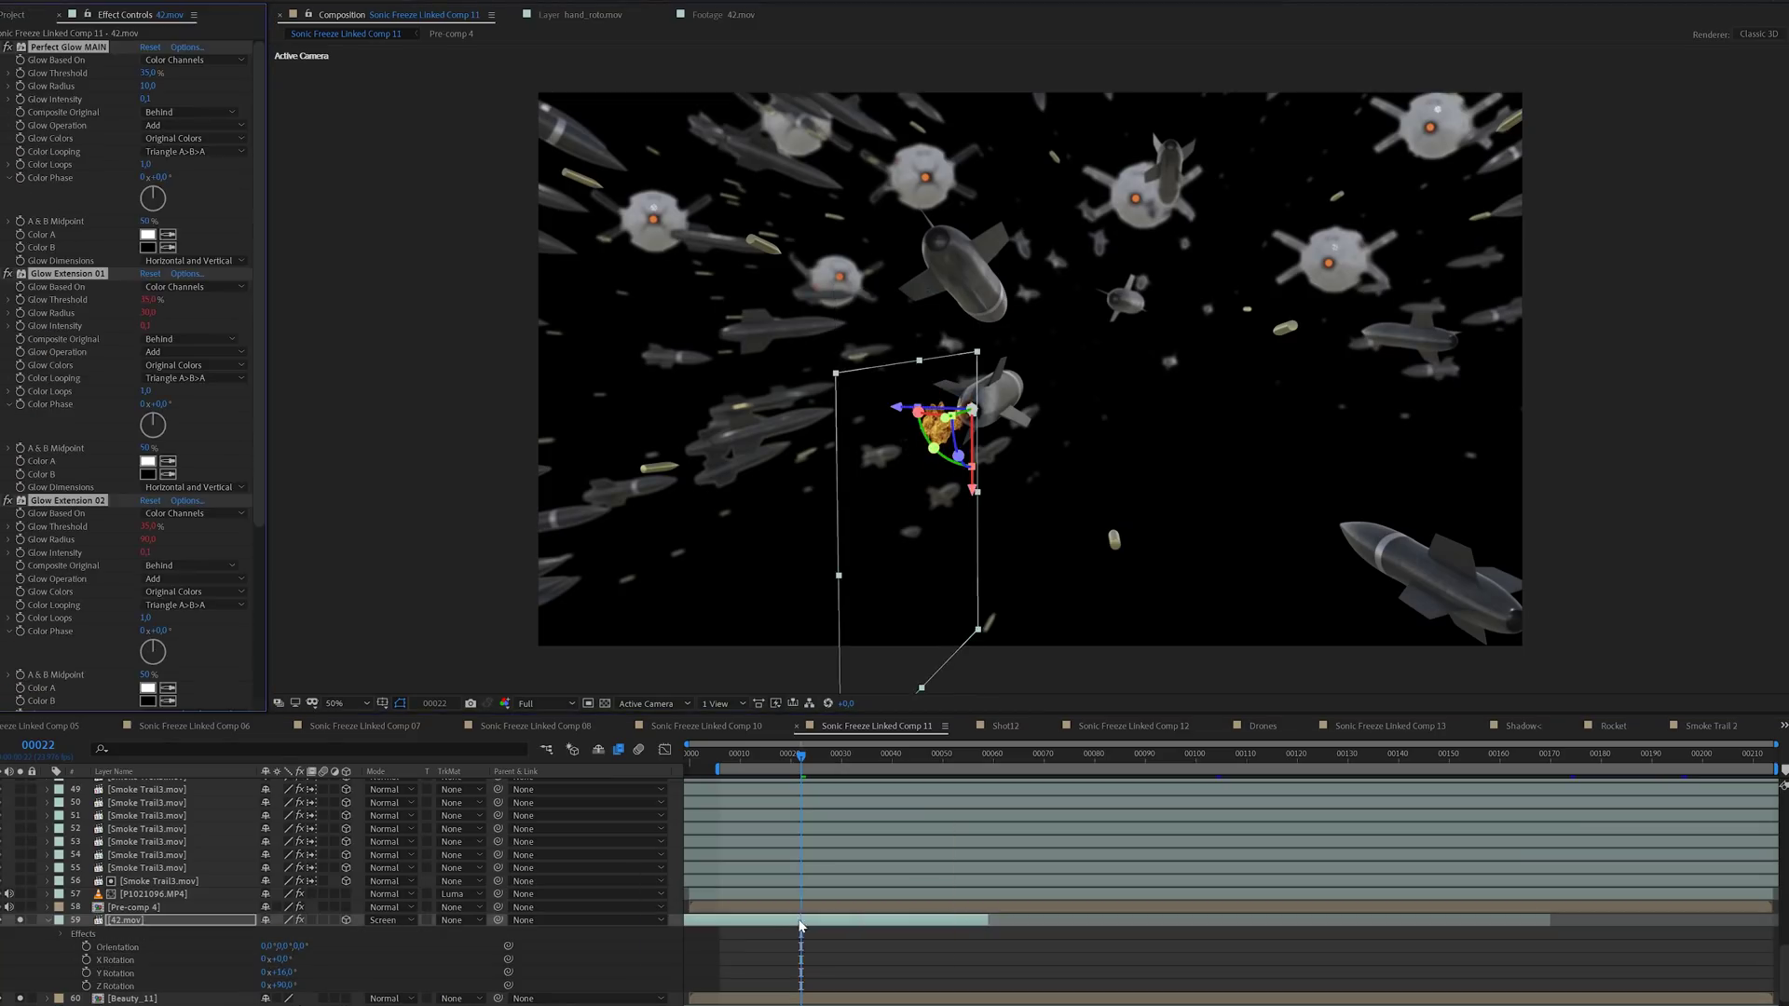
pyautogui.scroll(-1, 20, 871)
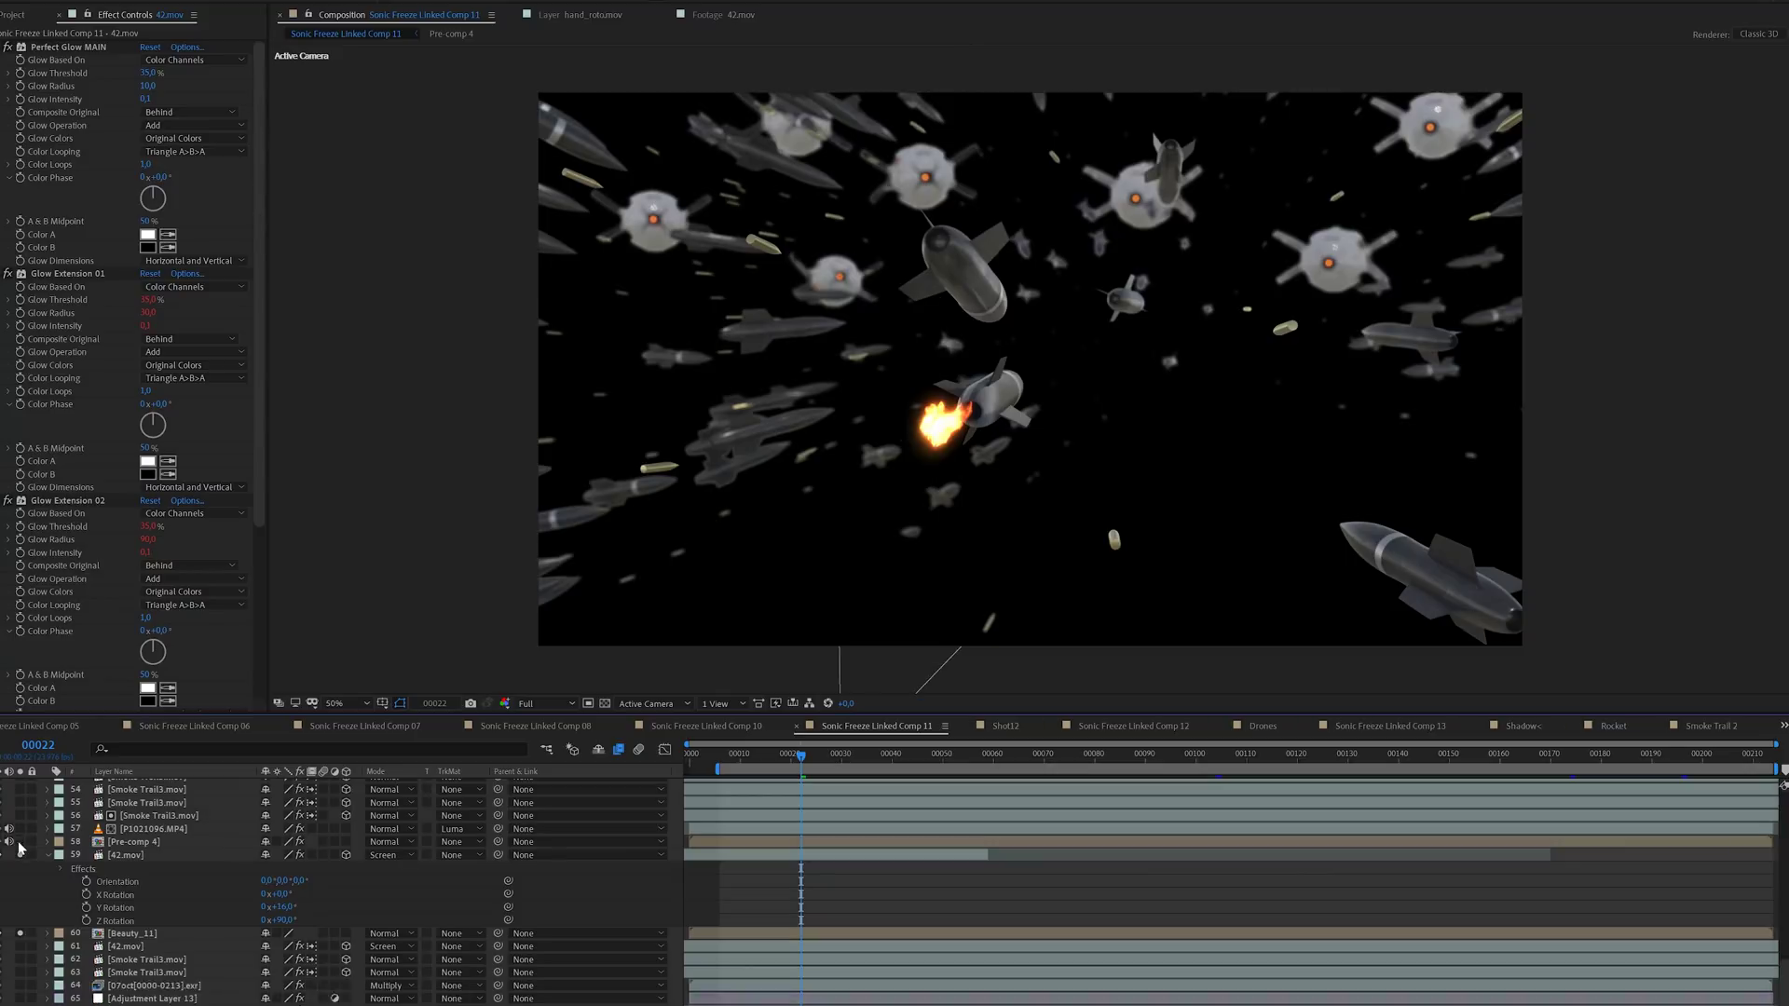
# Review the layers around the 42.mov flame and select the Smoke Trail3.mov layer below Beauty_11.
pyautogui.scroll(1, 20, 848)
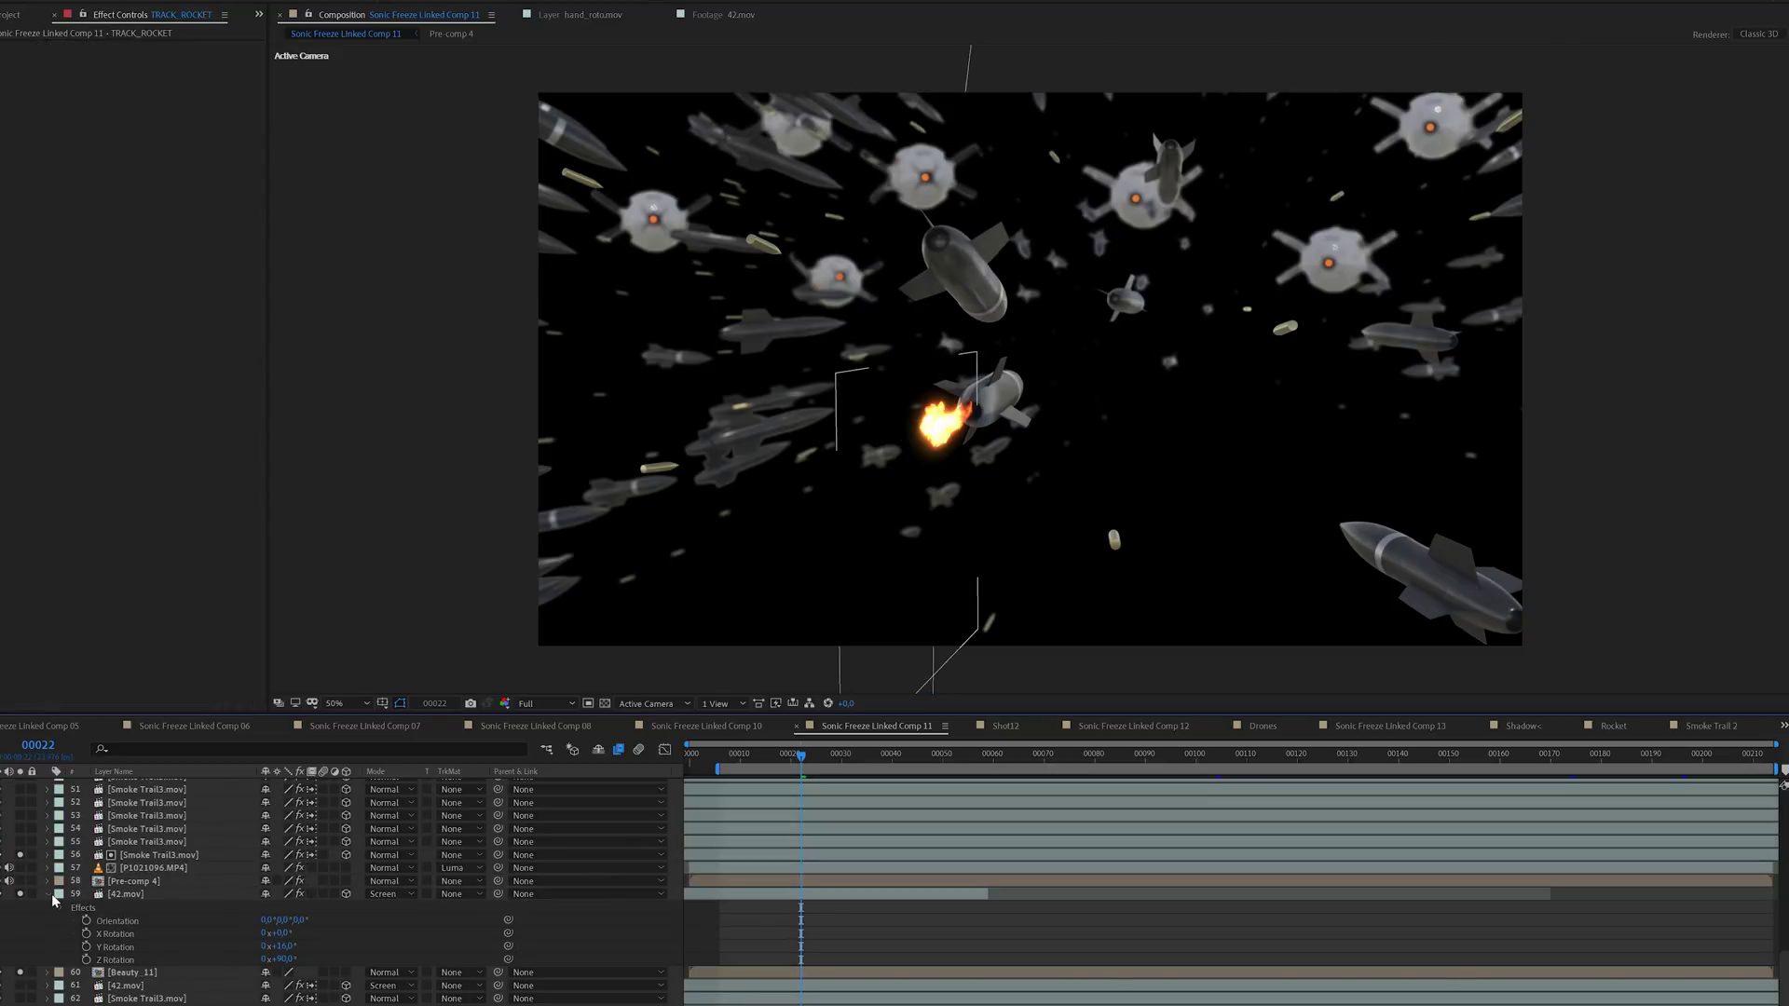
pyautogui.click(149, 998)
pyautogui.scroll(-1, 149, 1002)
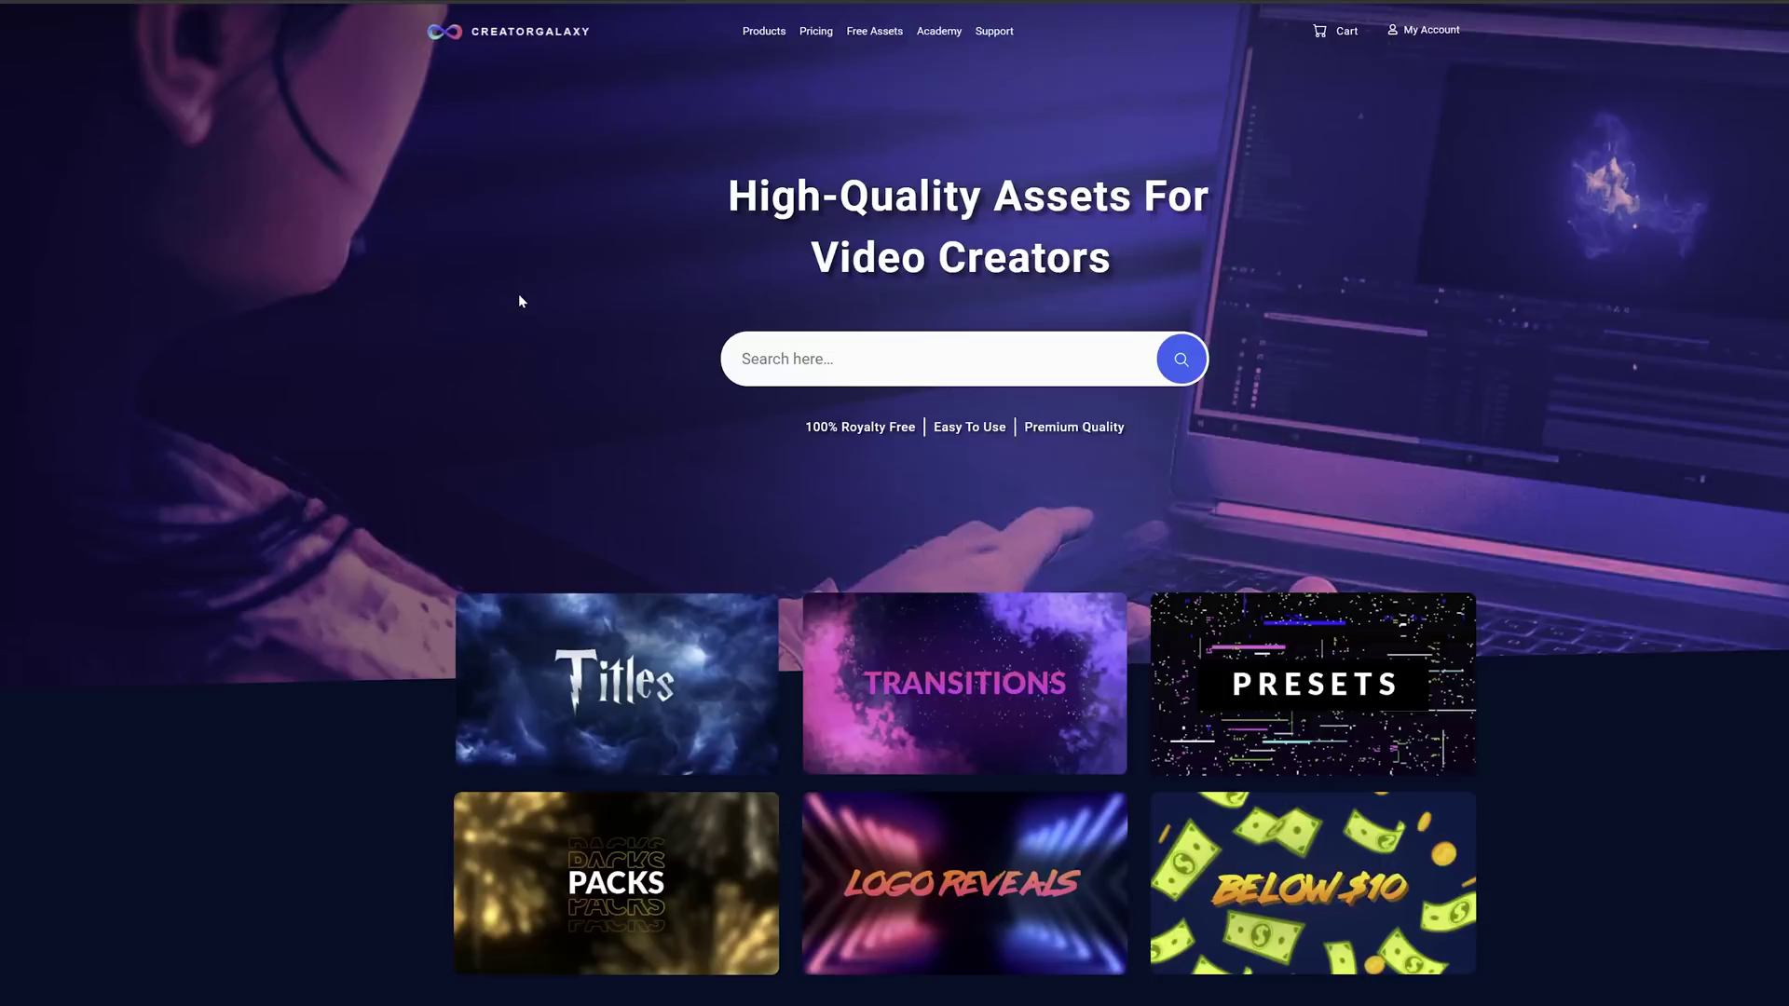
# Search the CreatorGalaxy website for "explo", open the 20 Pre-Made Blockbuster Explosions product and play its preview video.
pyautogui.click(745, 360)
pyautogui.write('explo')
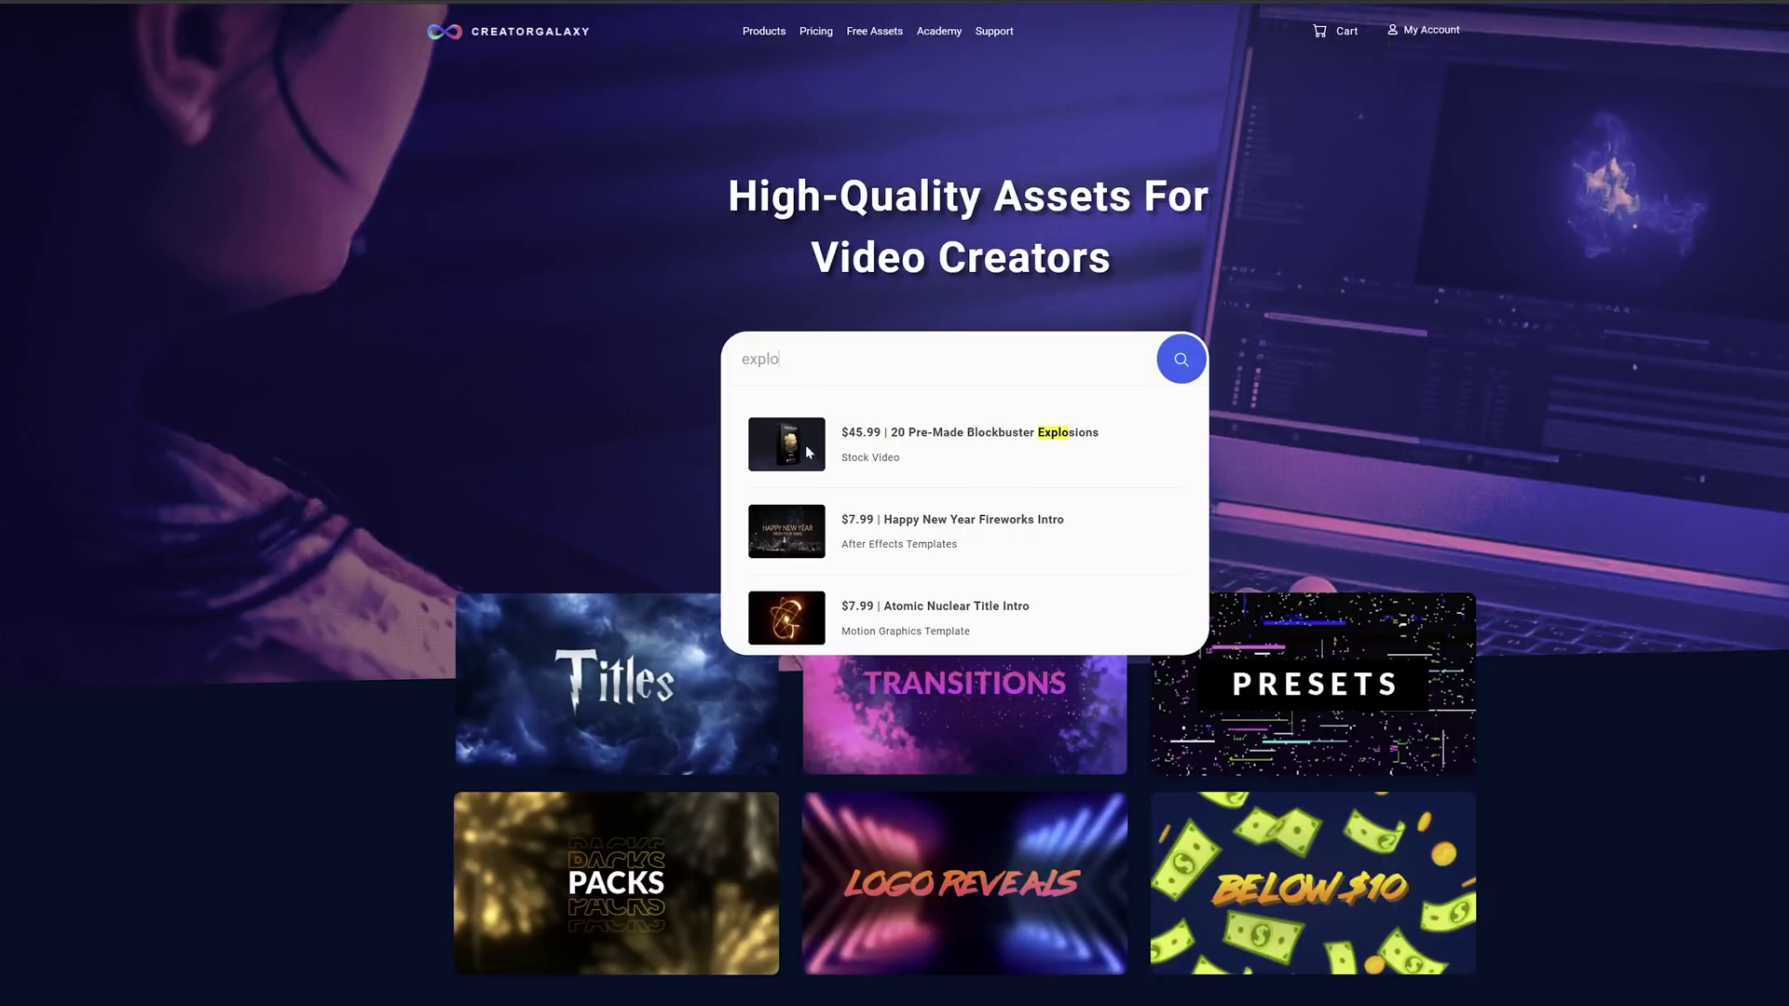
pyautogui.click(916, 436)
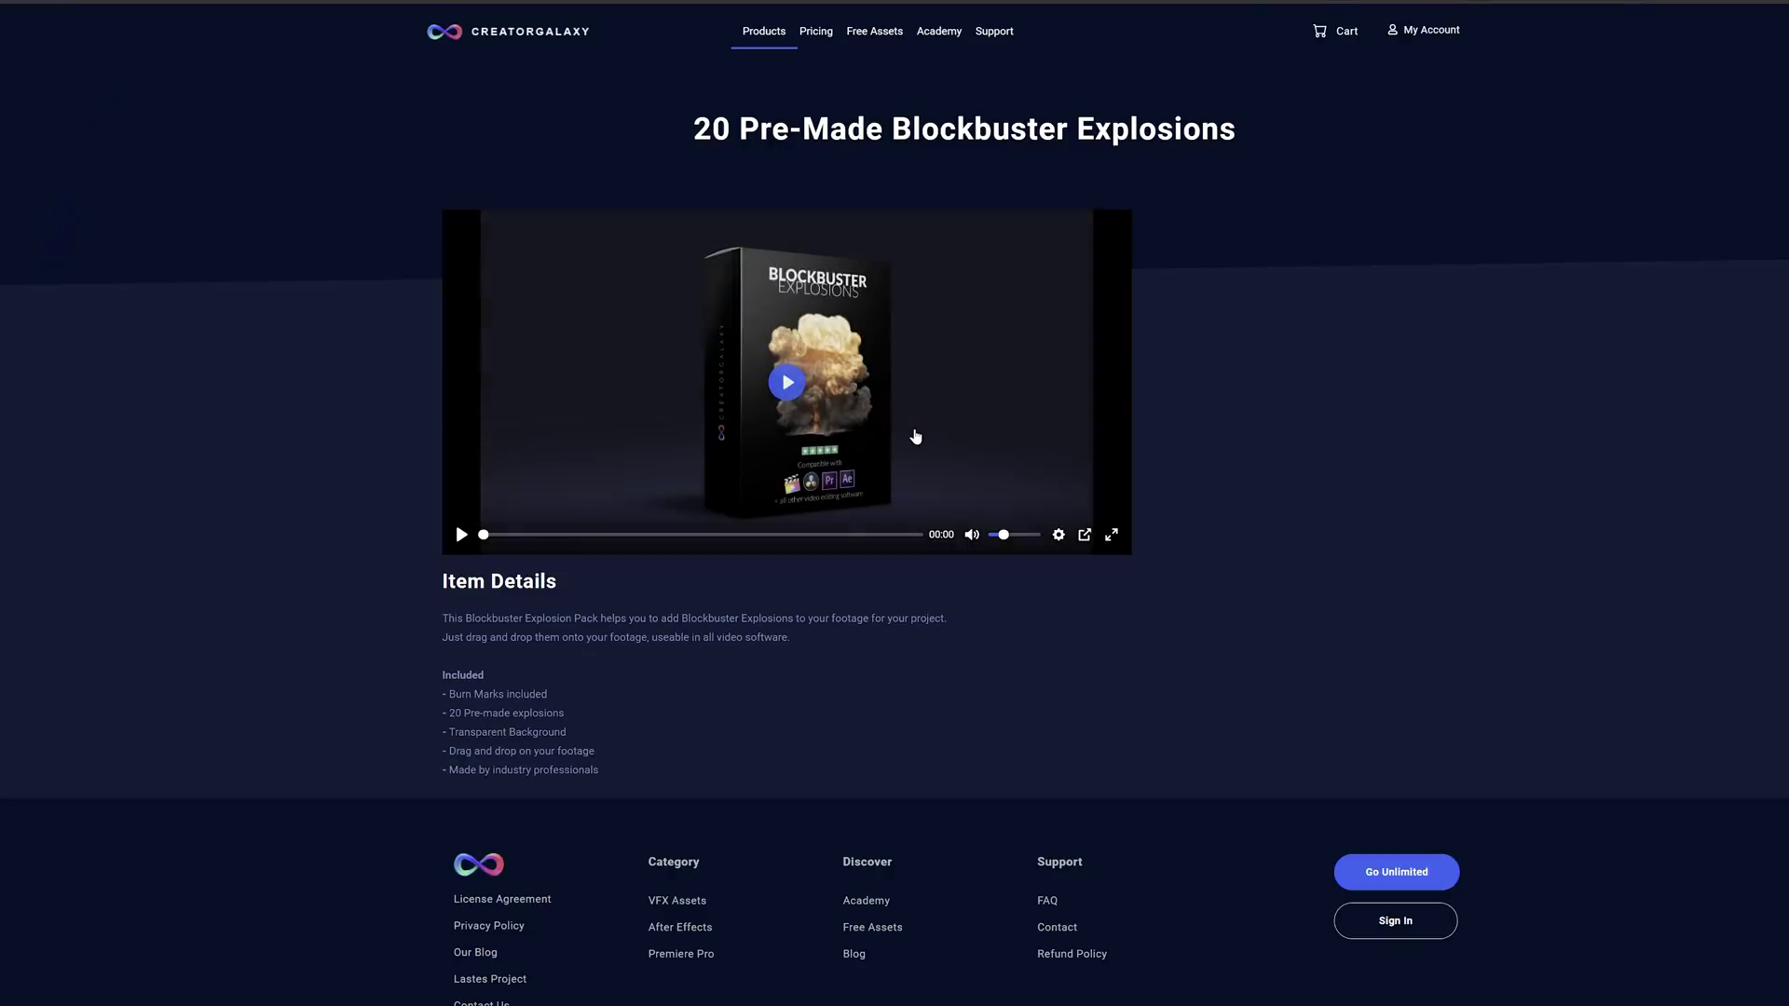
pyautogui.click(787, 432)
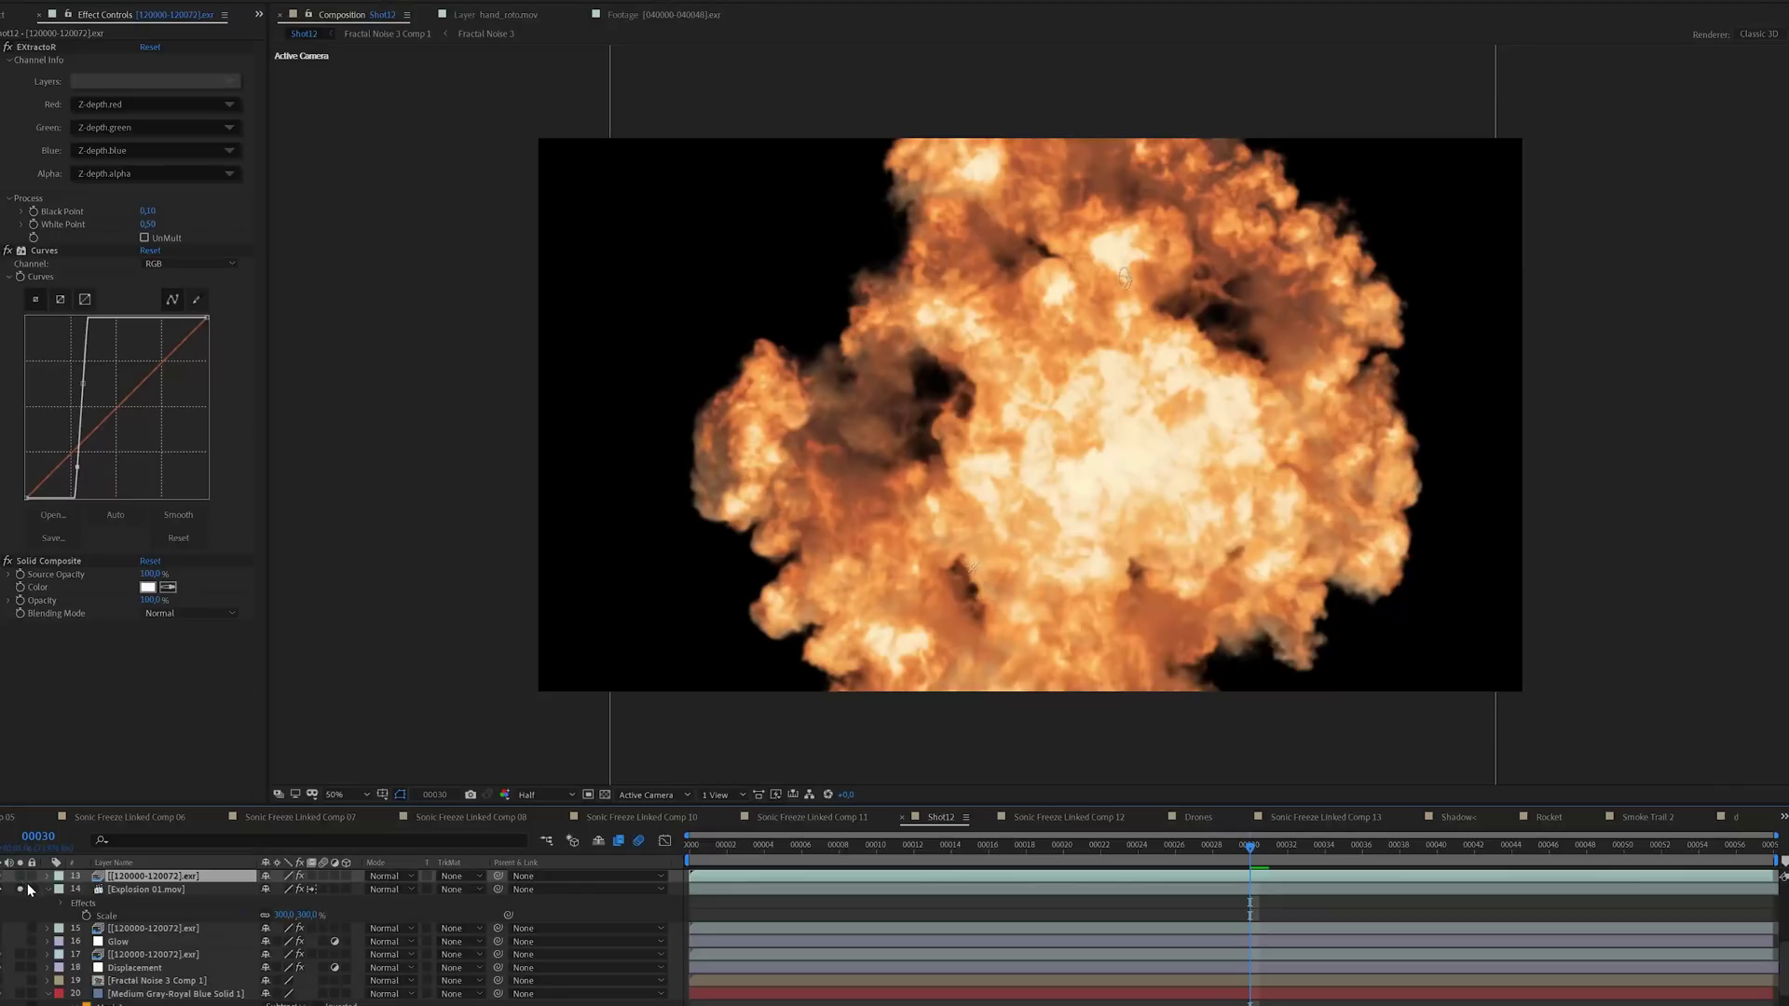
pyautogui.click(125, 890)
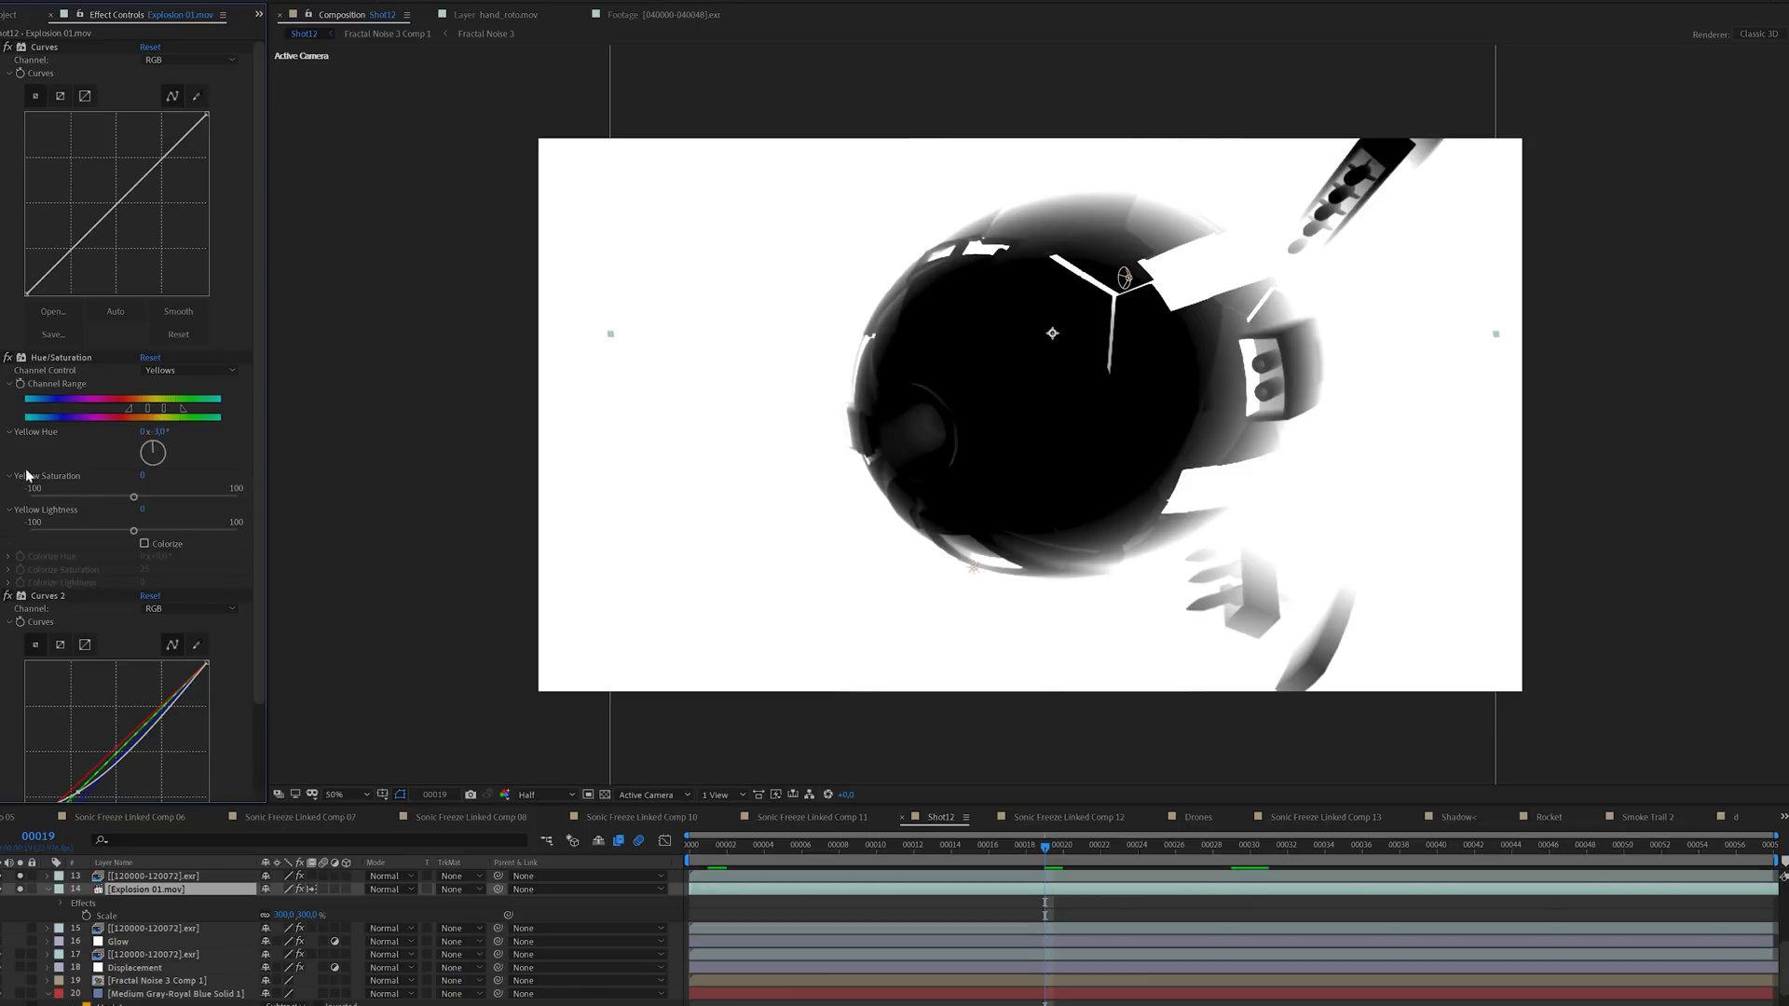
pyautogui.click(139, 876)
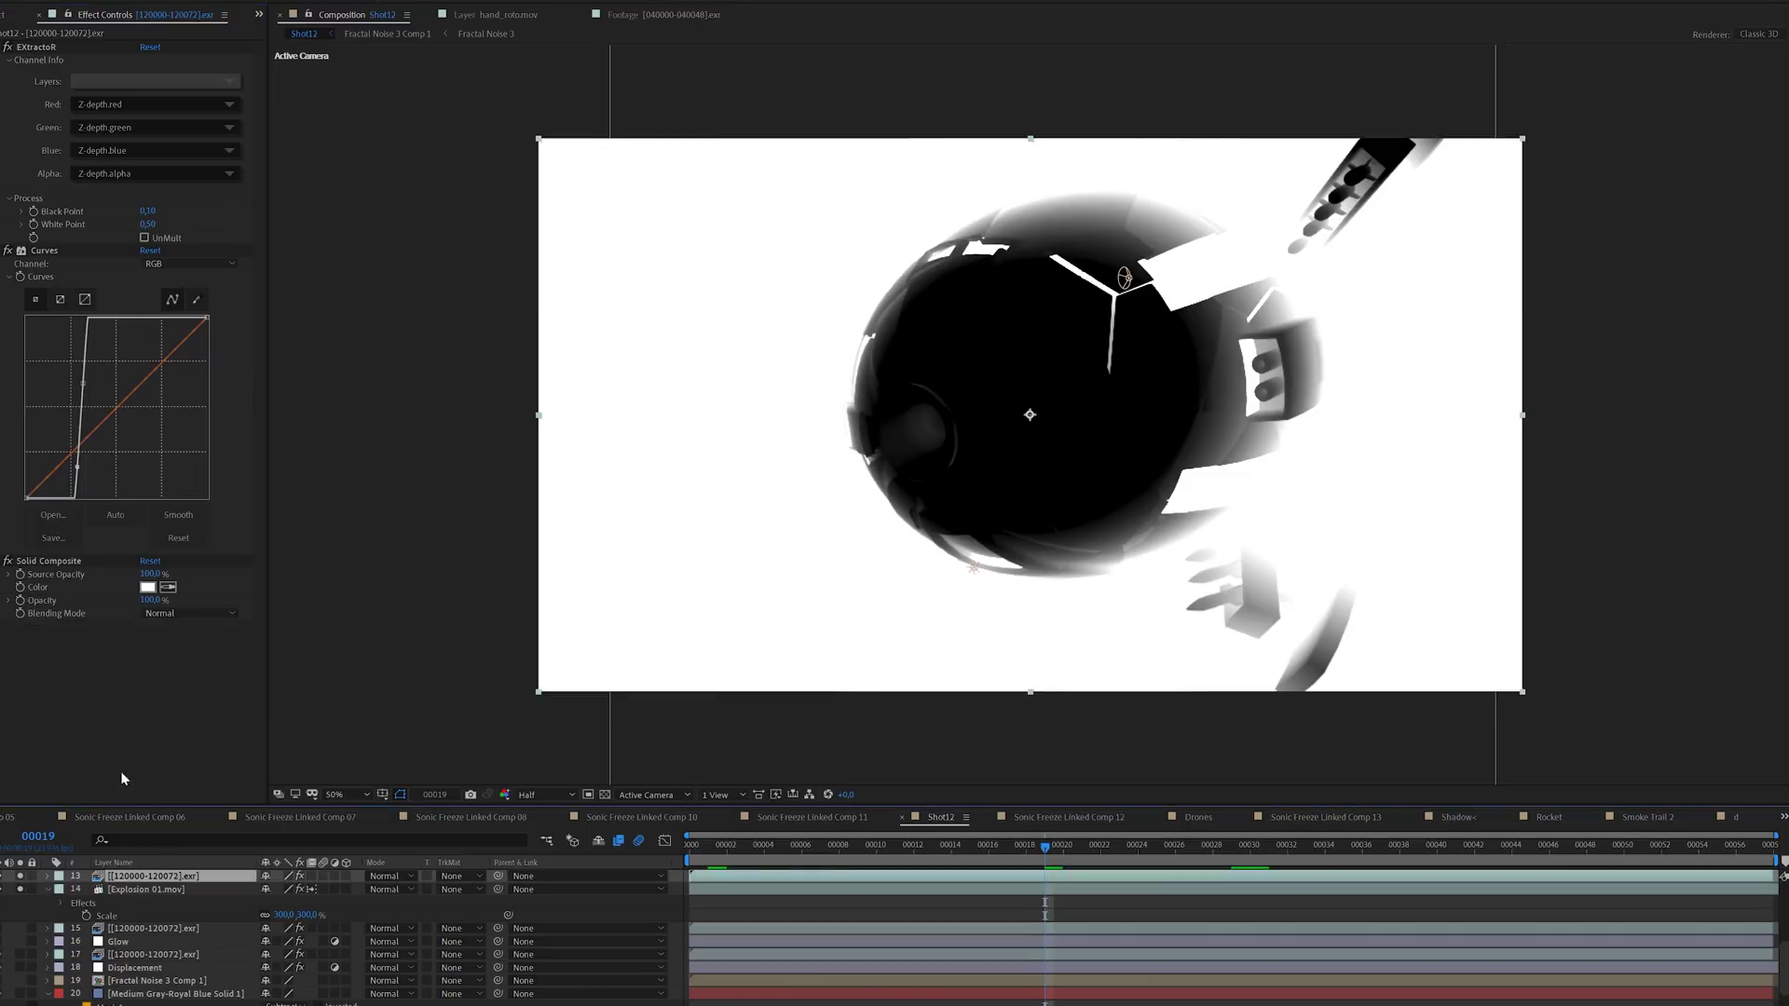
pyautogui.click(9, 250)
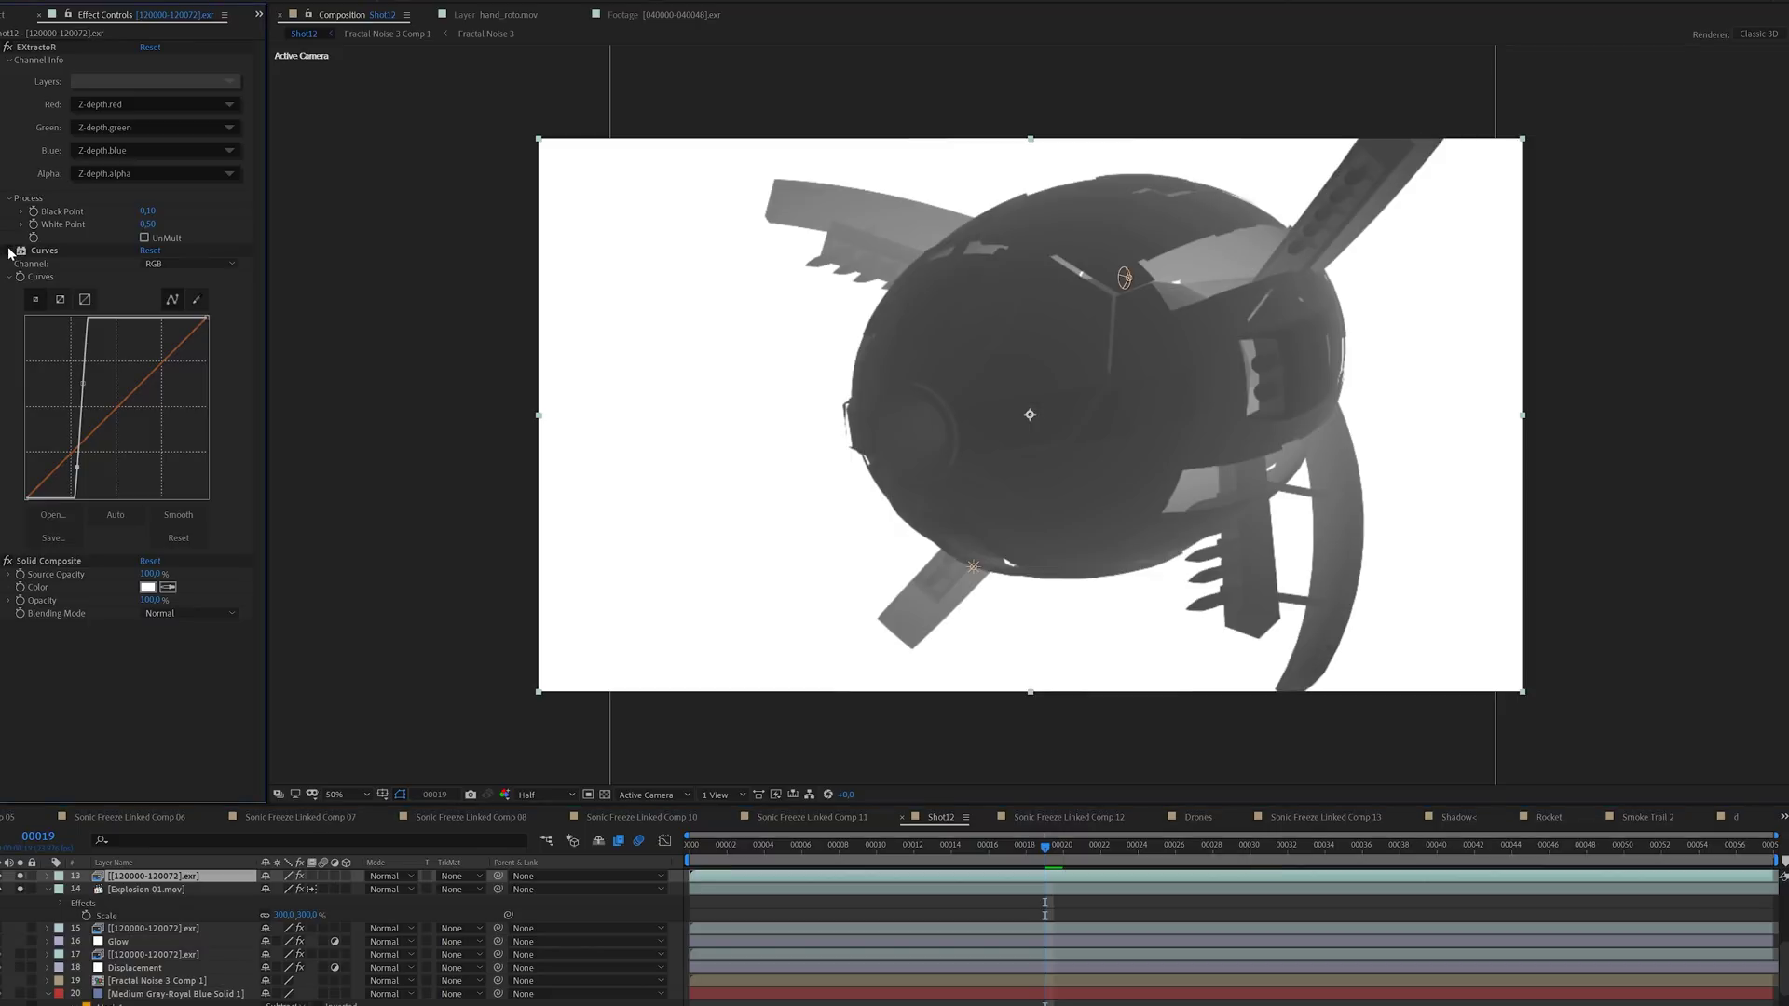
pyautogui.click(10, 250)
pyautogui.click(9, 250)
pyautogui.click(9, 250)
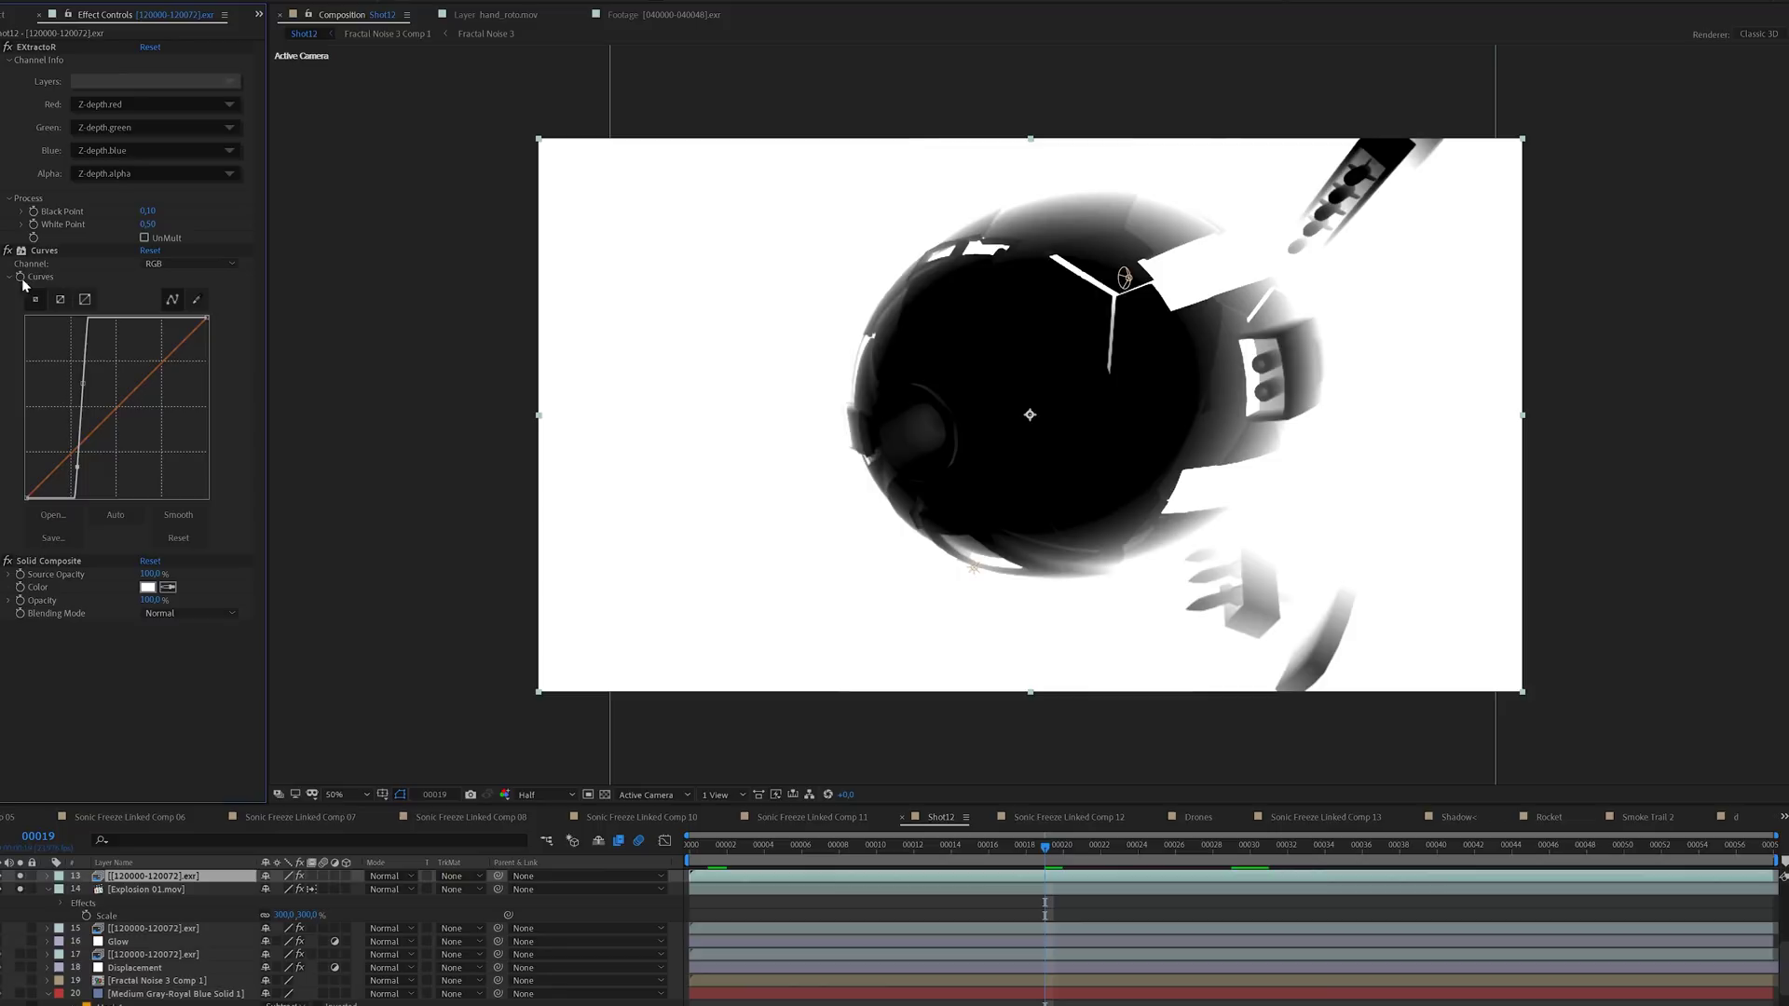
# Set the track matte of the Explosion 01.mov layer to Luma, using the depth layer above it.
pyautogui.click(386, 889)
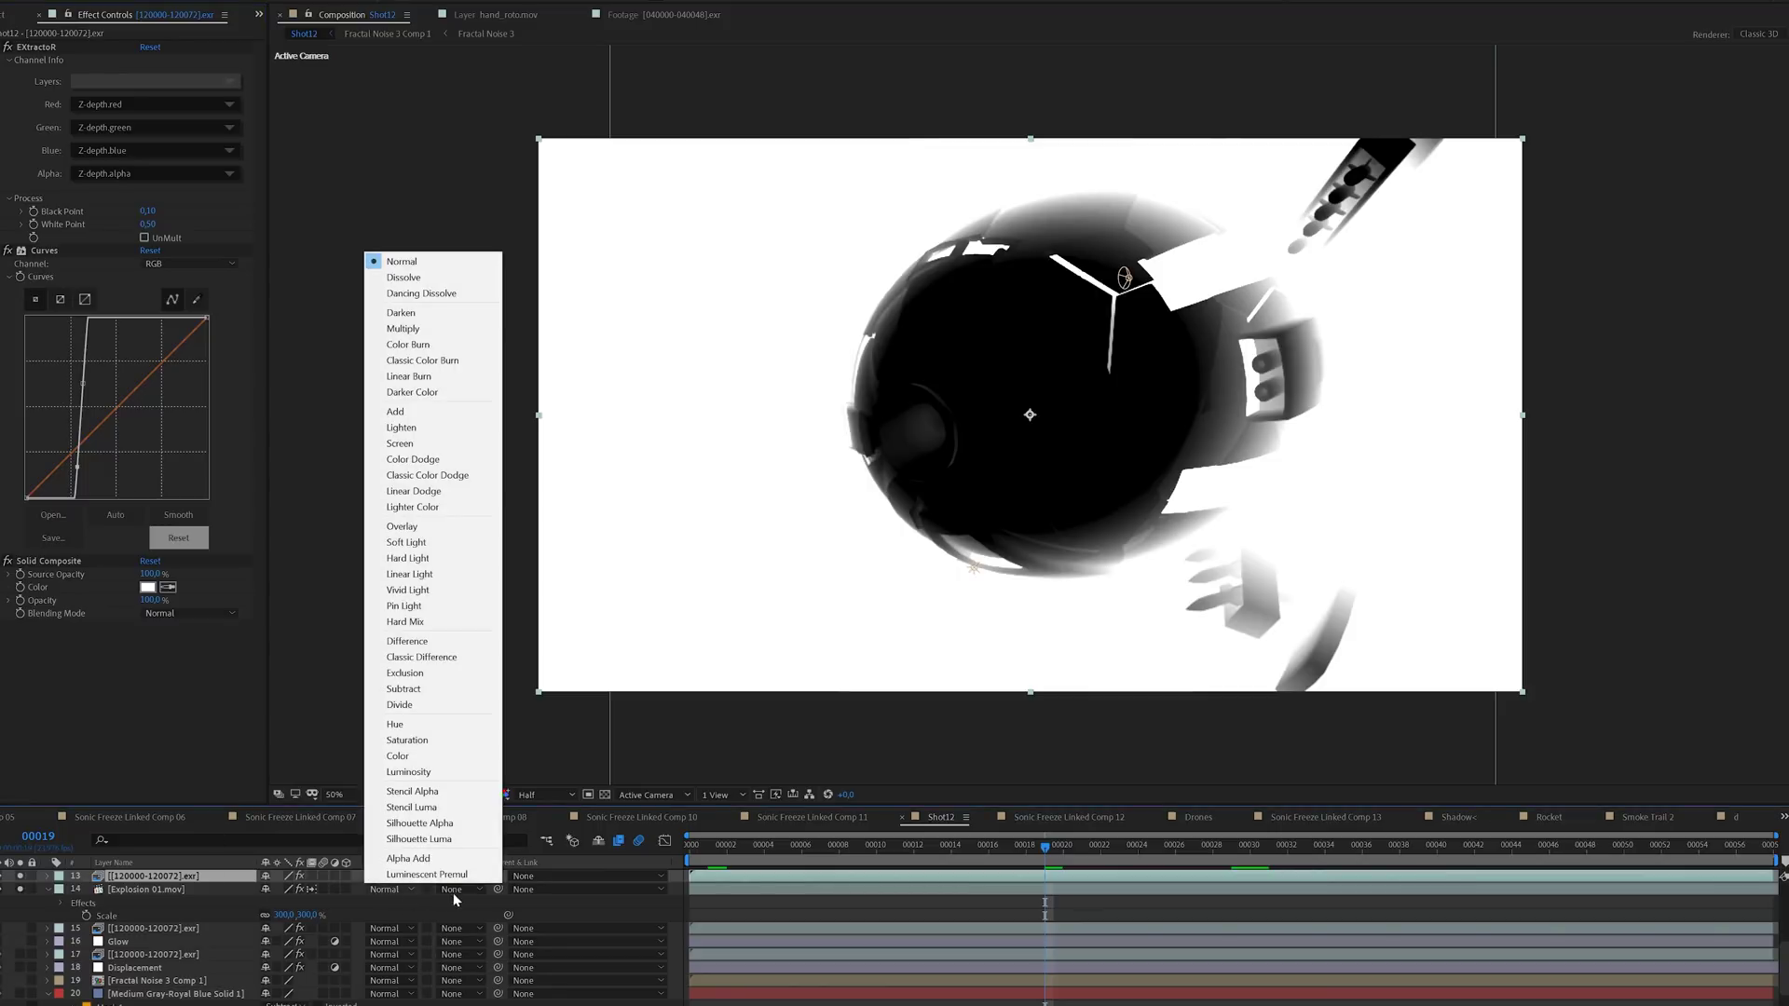
pyautogui.click(453, 889)
pyautogui.click(453, 954)
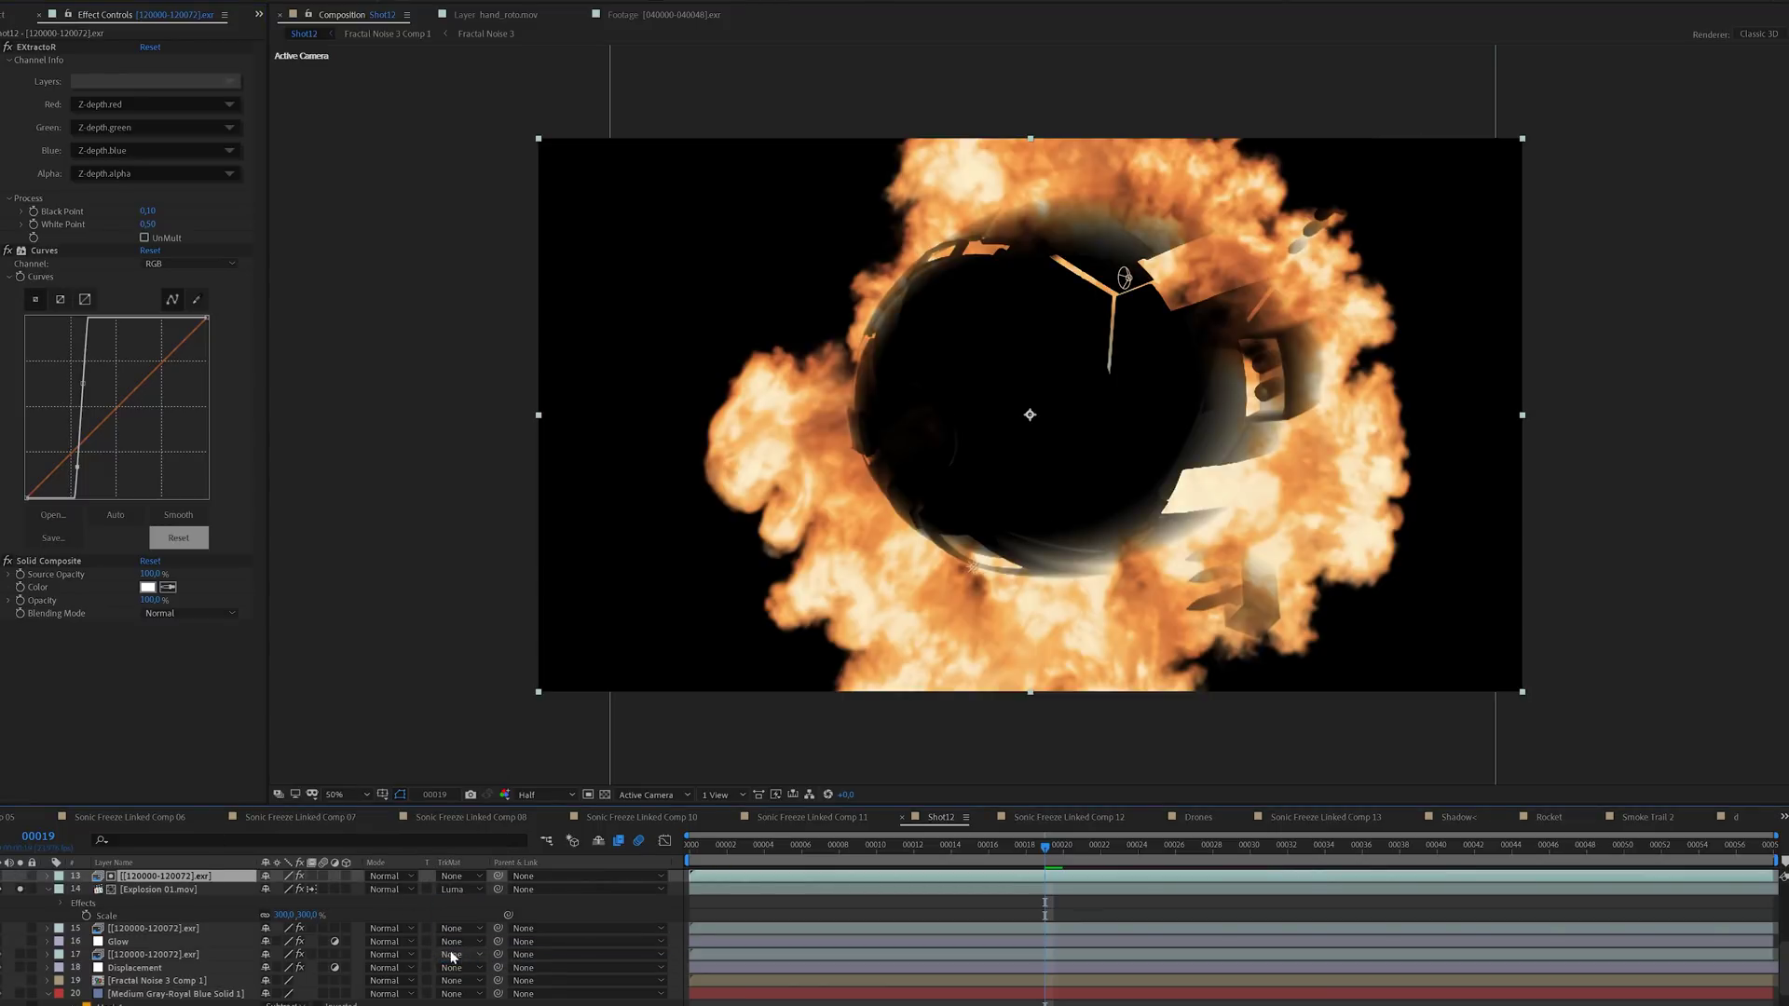
# Select the Explosion 01.mov layer and scrub through the Shot12 timeline to check the matted explosion around the drone.
pyautogui.click(115, 891)
pyautogui.moveTo(946, 855); pyautogui.dragTo(786, 857)
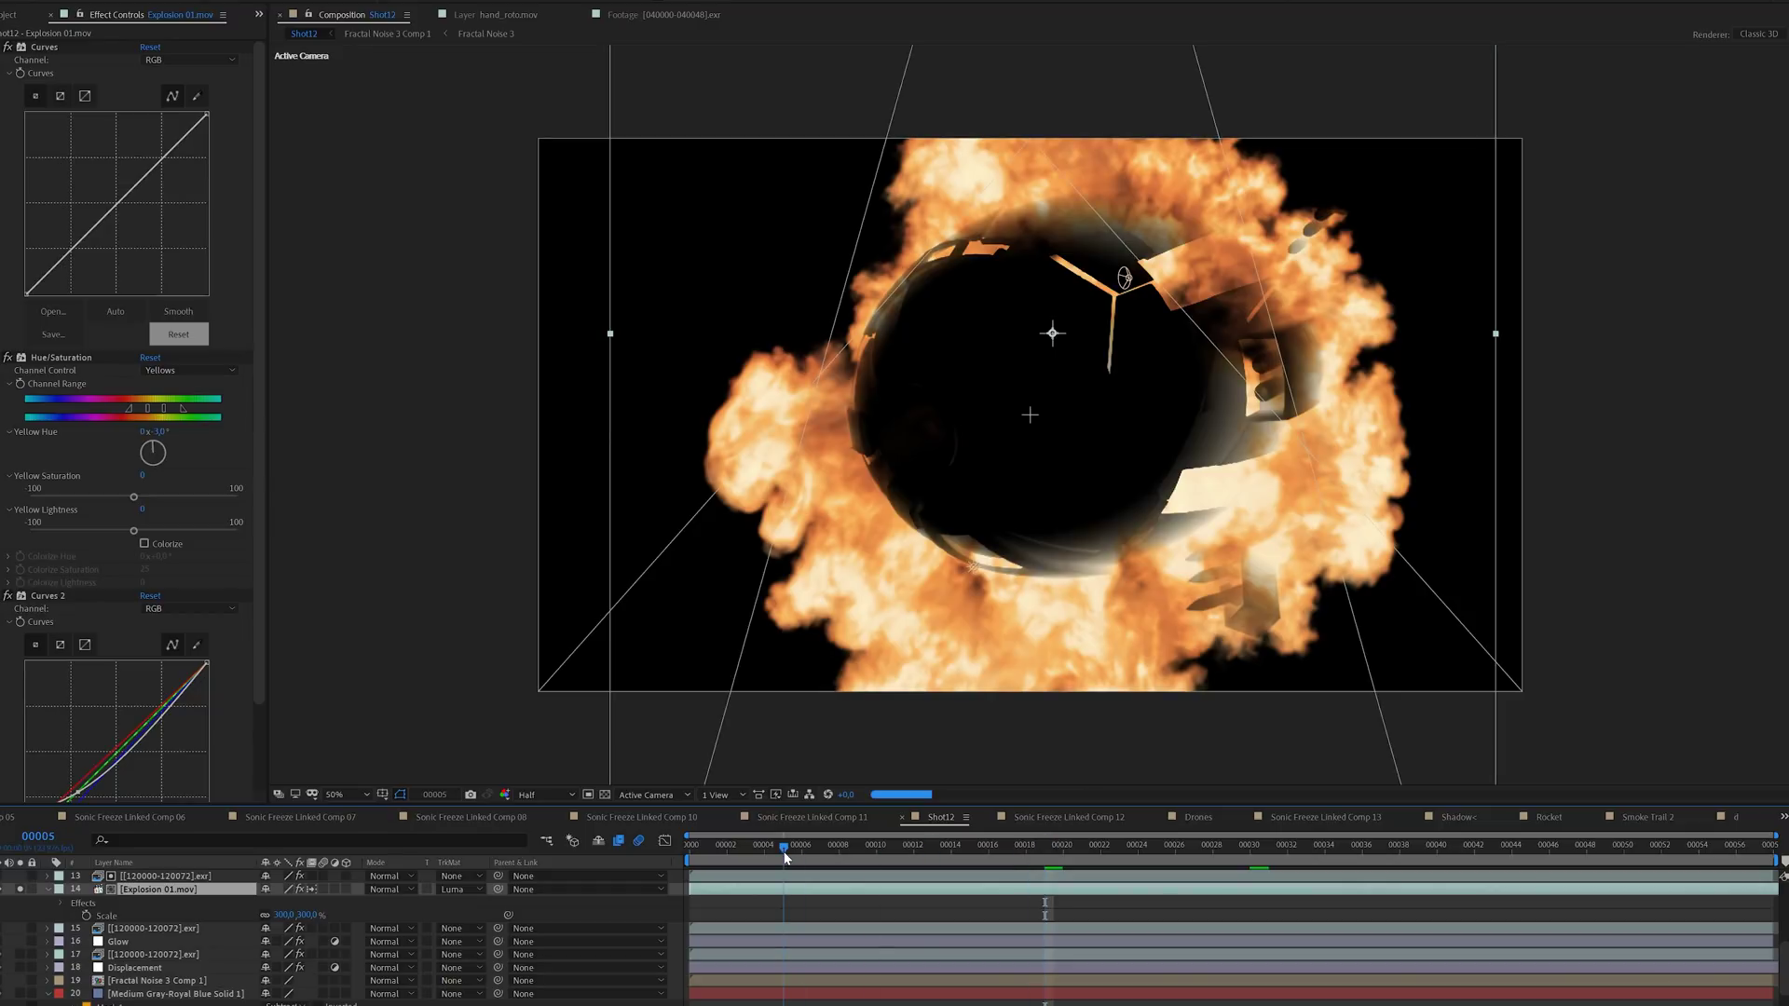
pyautogui.moveTo(1085, 863); pyautogui.dragTo(1127, 872)
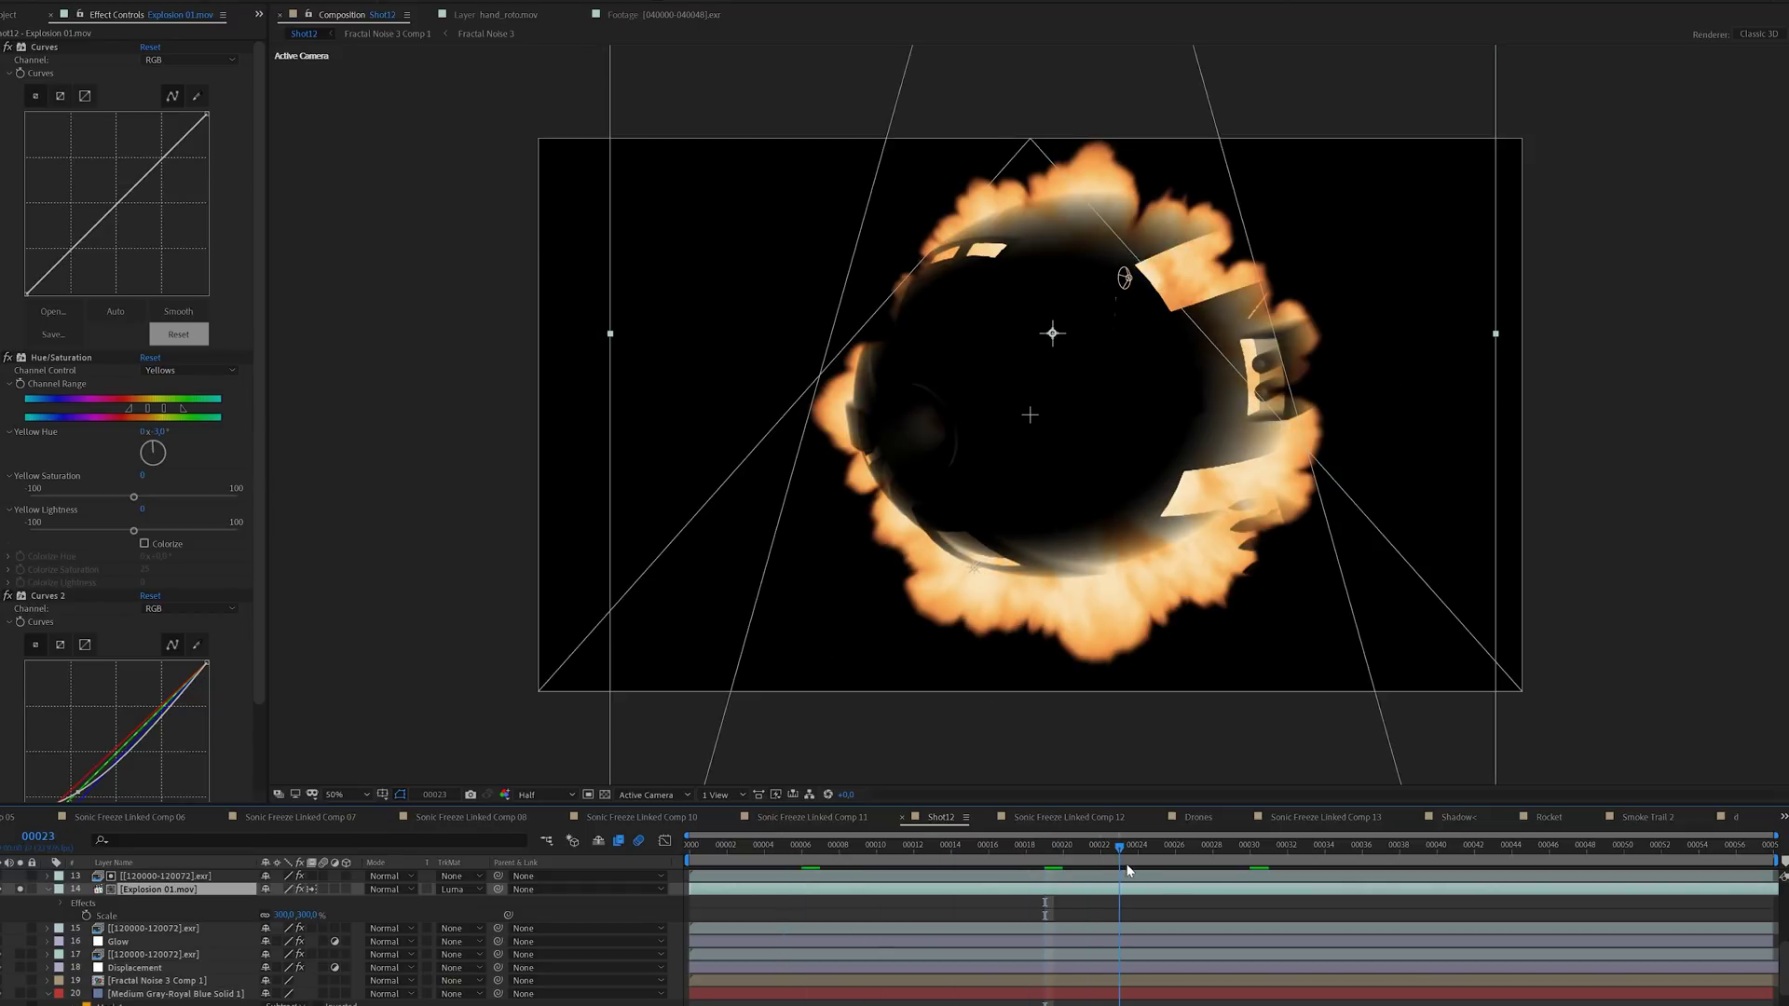
pyautogui.click(1130, 869)
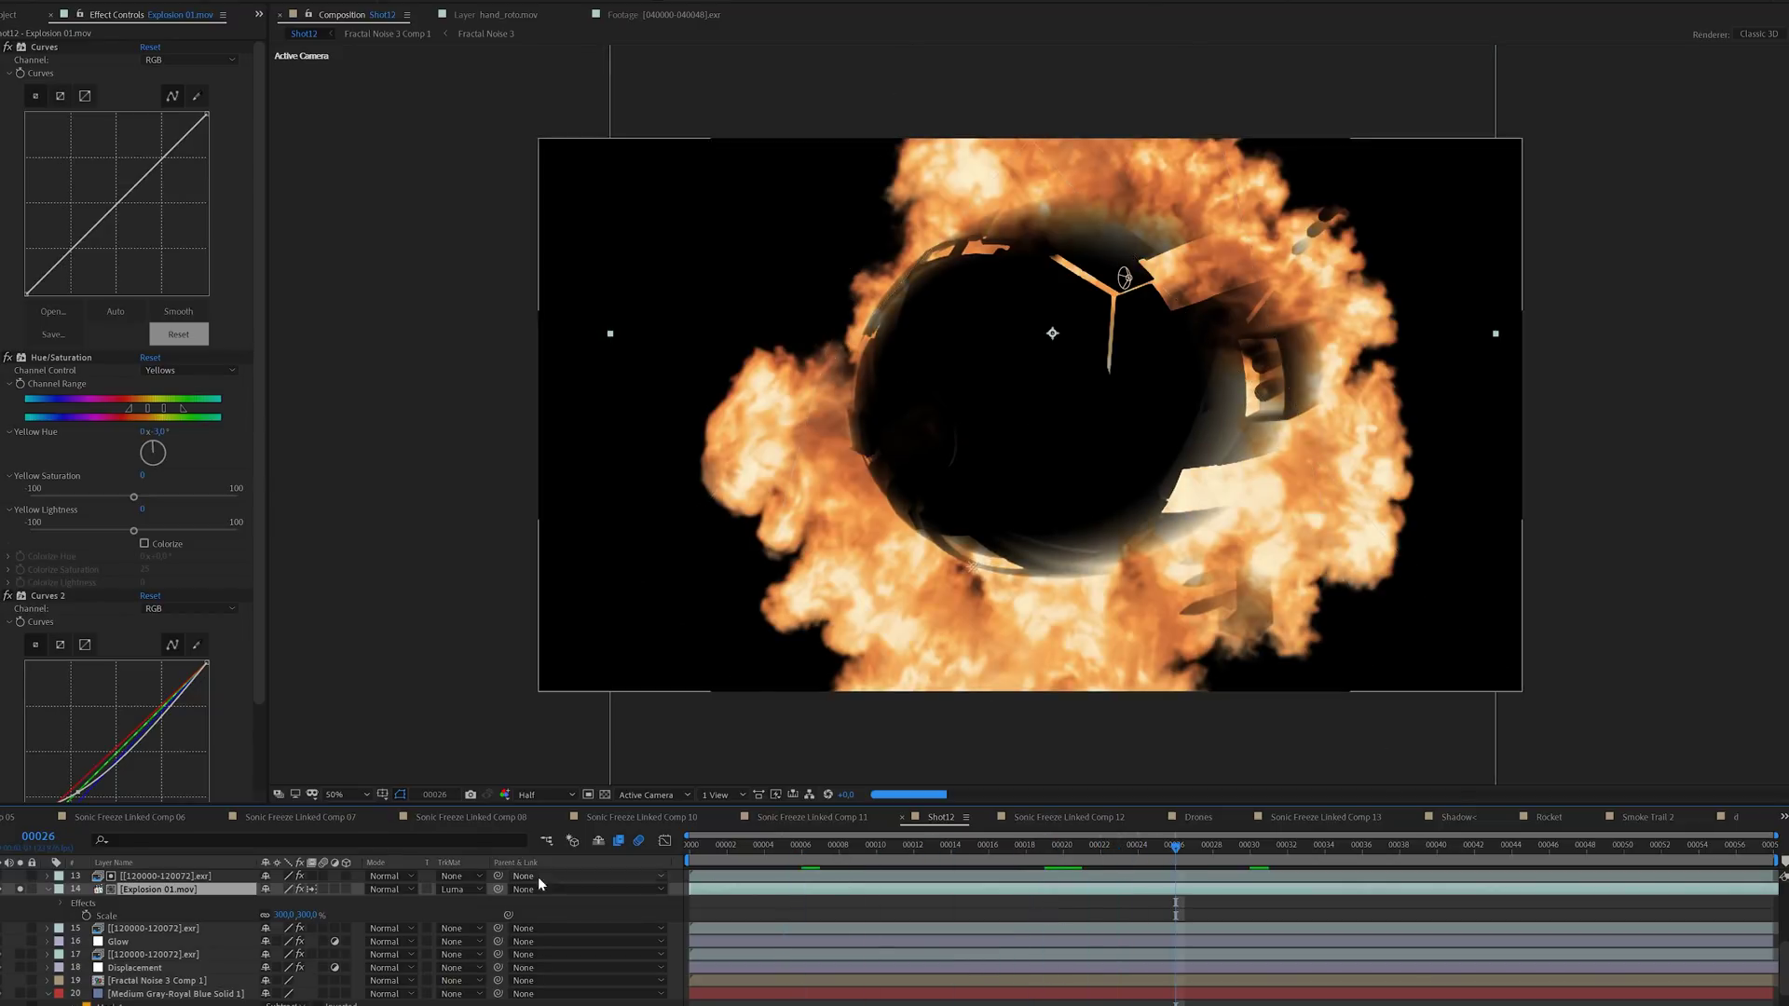